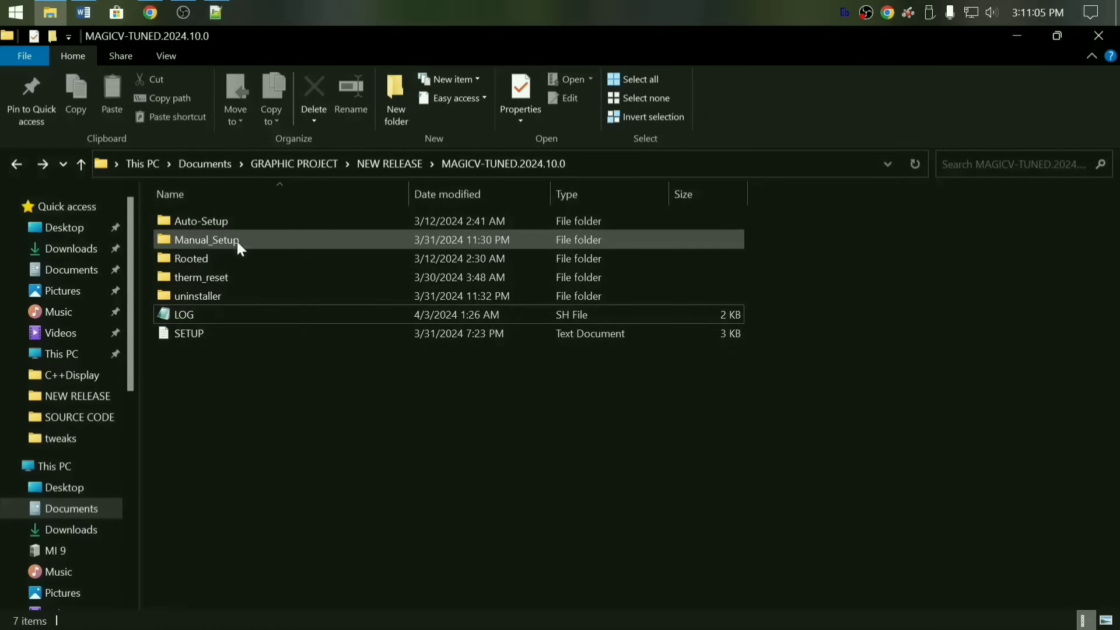
Open the Manual_Setup folder and read through the faster.sh script from its tweaks folder.
double_click(237, 242)
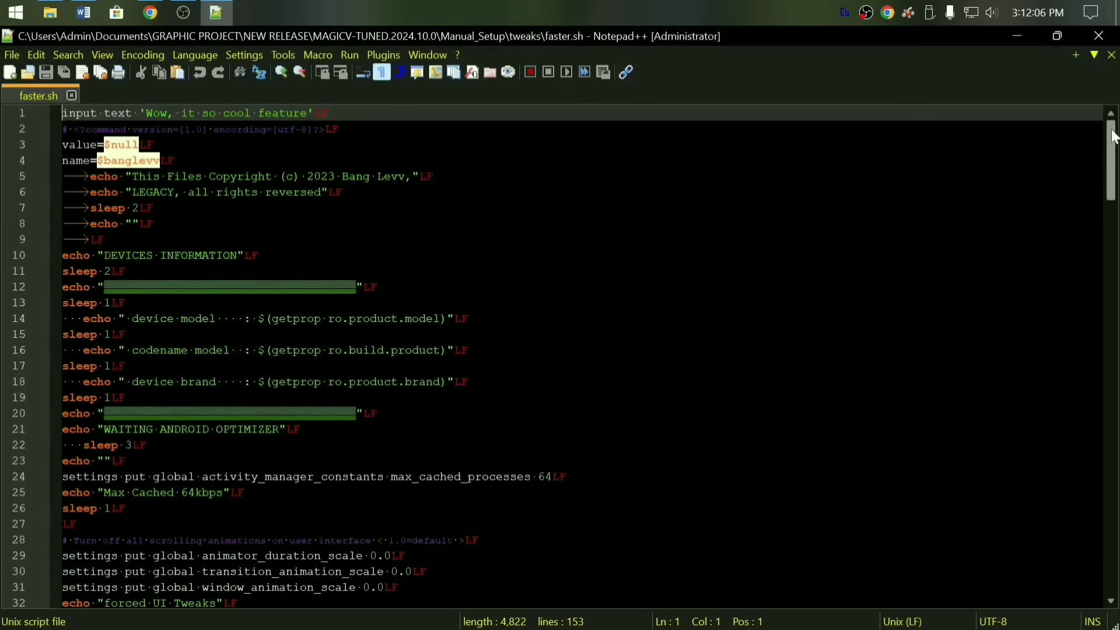
left_click_drag(1115, 140, 1116, 477)
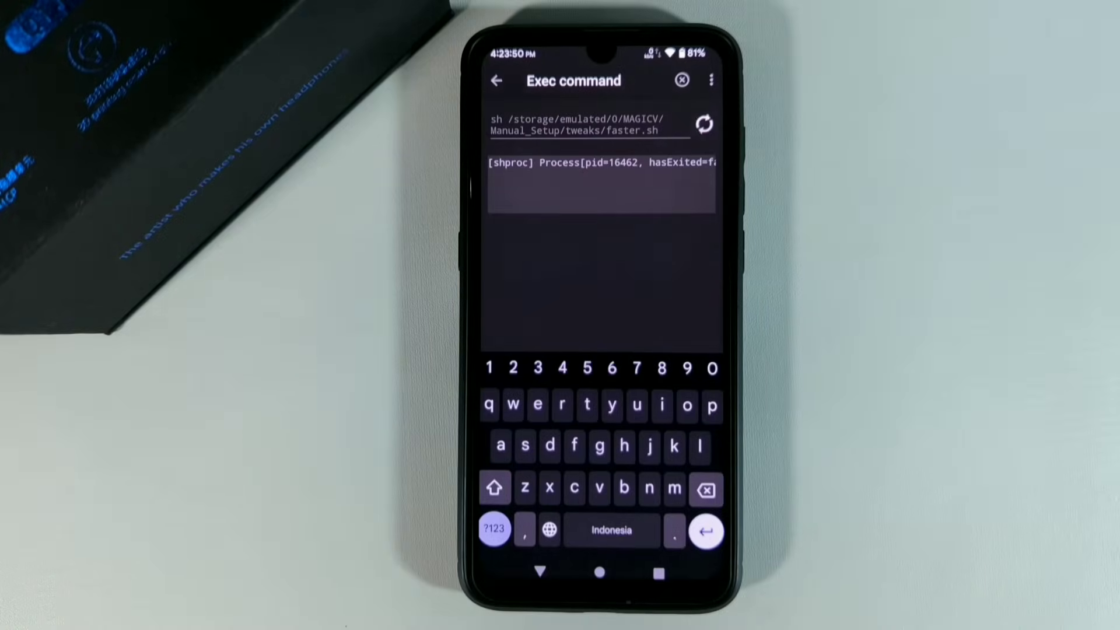
left_click(539, 572)
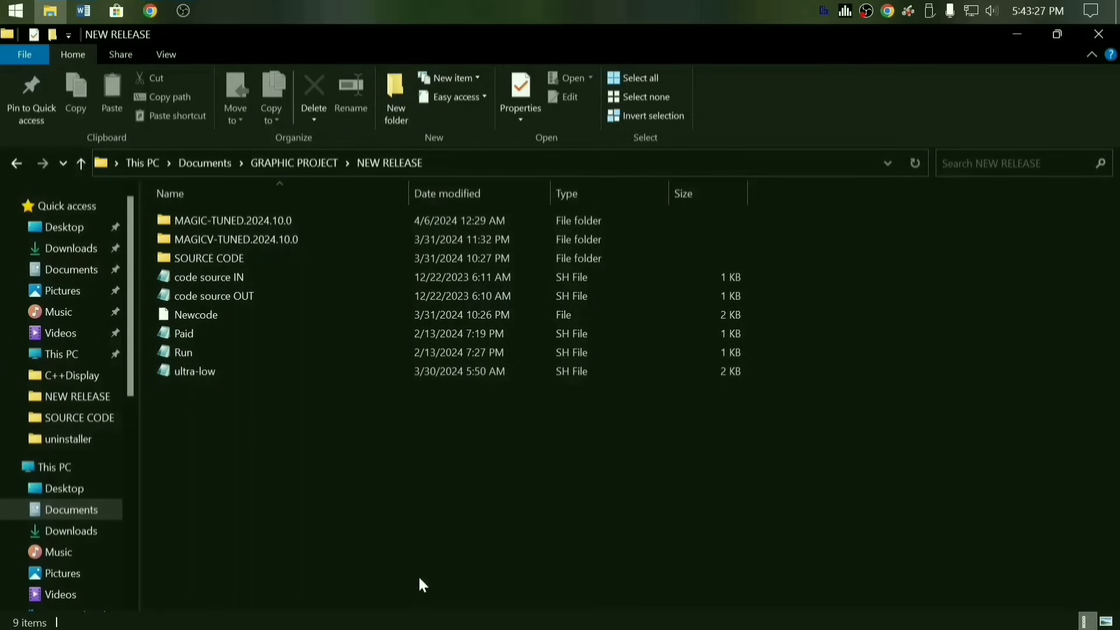
Open the MAGICV-TUNED.2024.10.0 folder, look inside its Auto-Setup subfolder, and return to the parent folder.
left_click(276, 241)
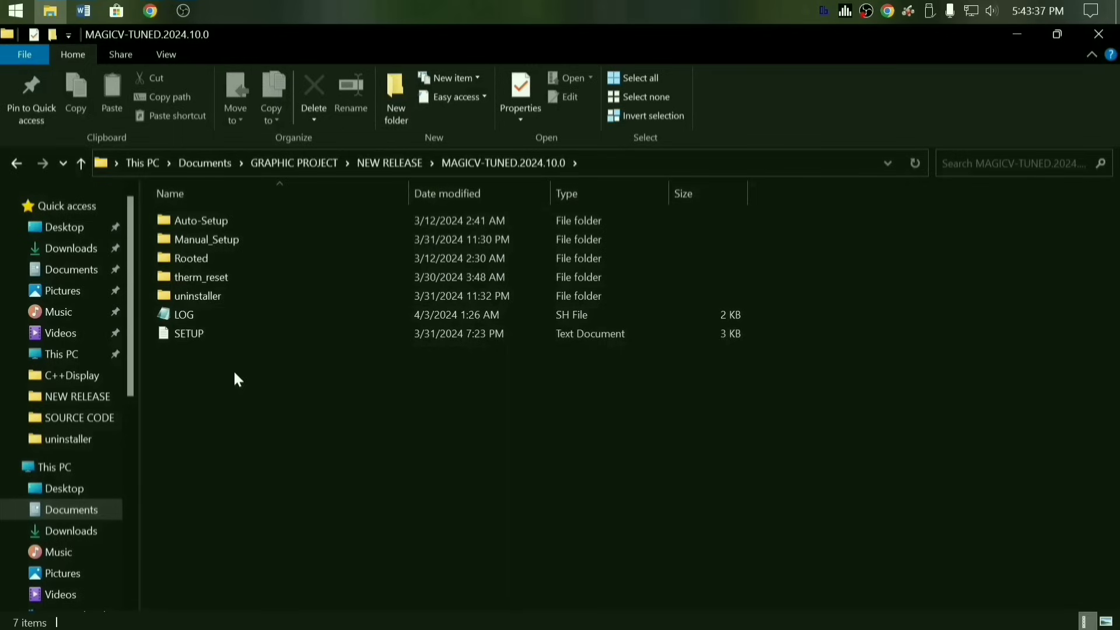
double_click(226, 222)
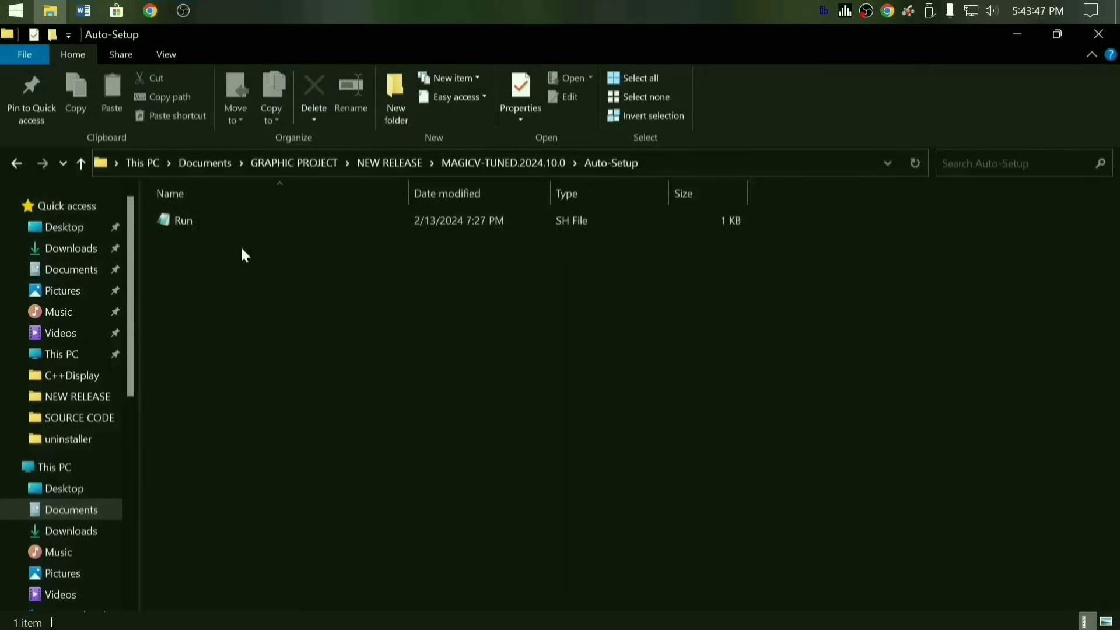
left_click(17, 163)
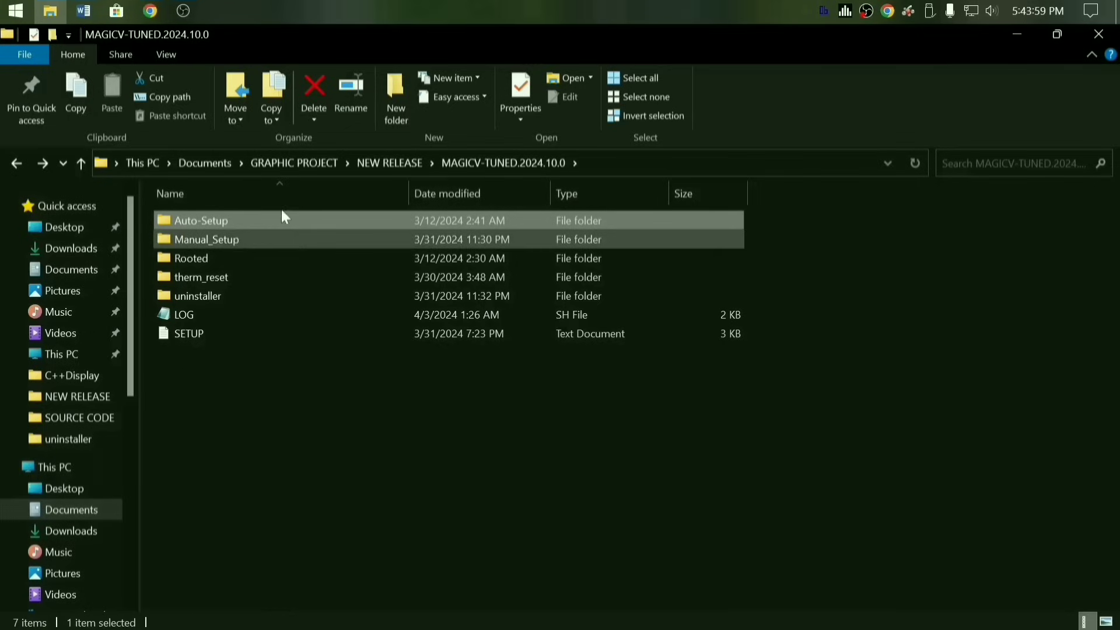
Highlight the items below Auto-Setup, including the LOG script and the SETUP text document, and clear the selection.
left_click(250, 368)
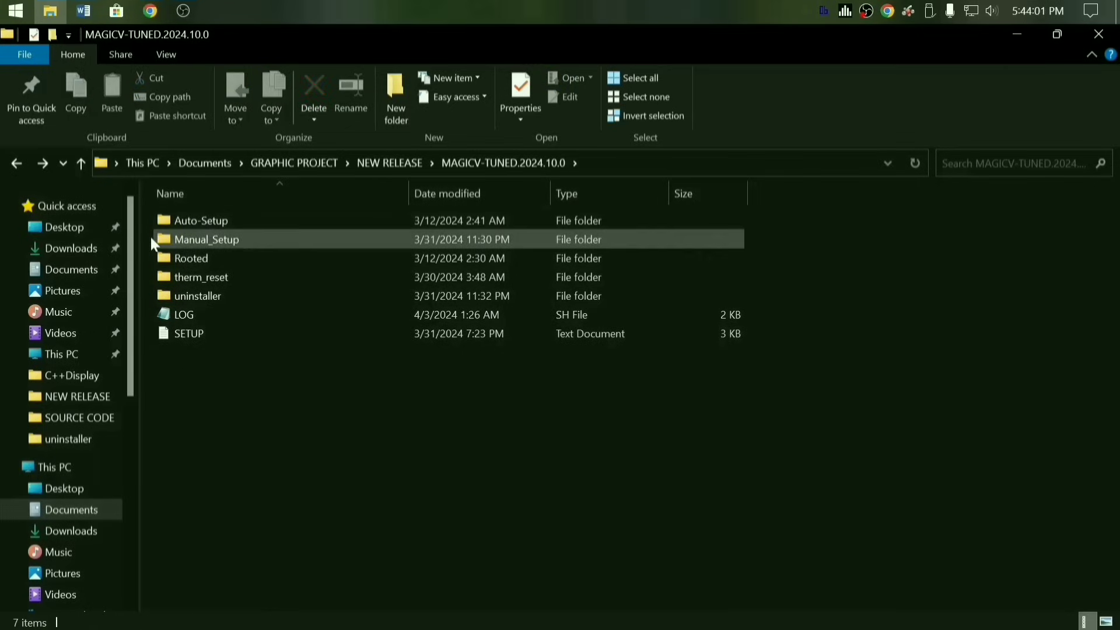
left_click_drag(149, 237, 221, 318)
left_click(222, 352)
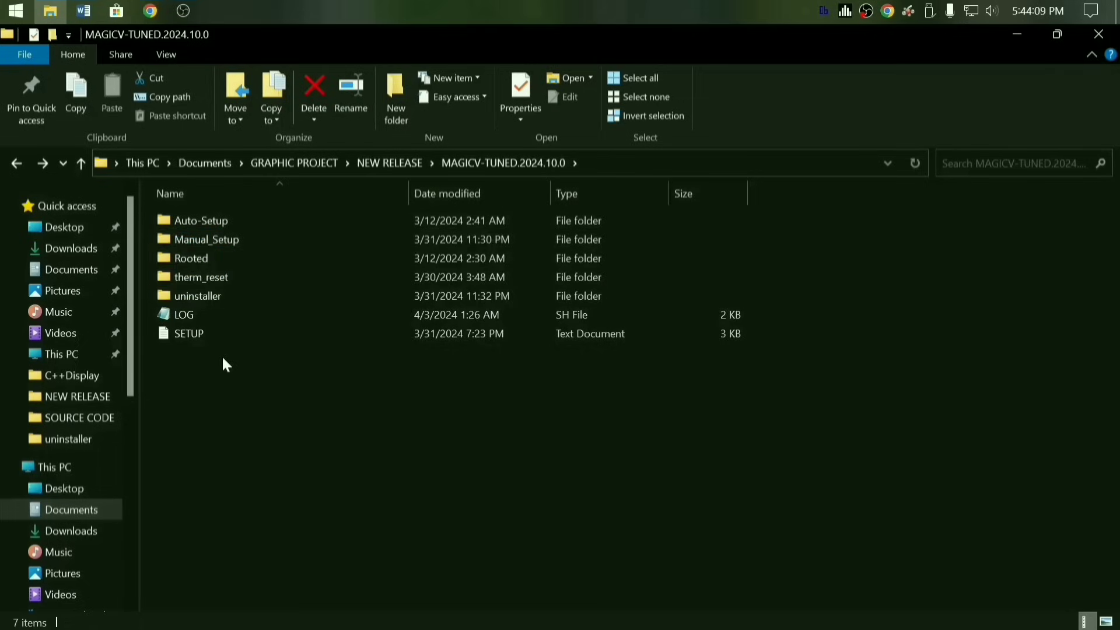
left_click(221, 316)
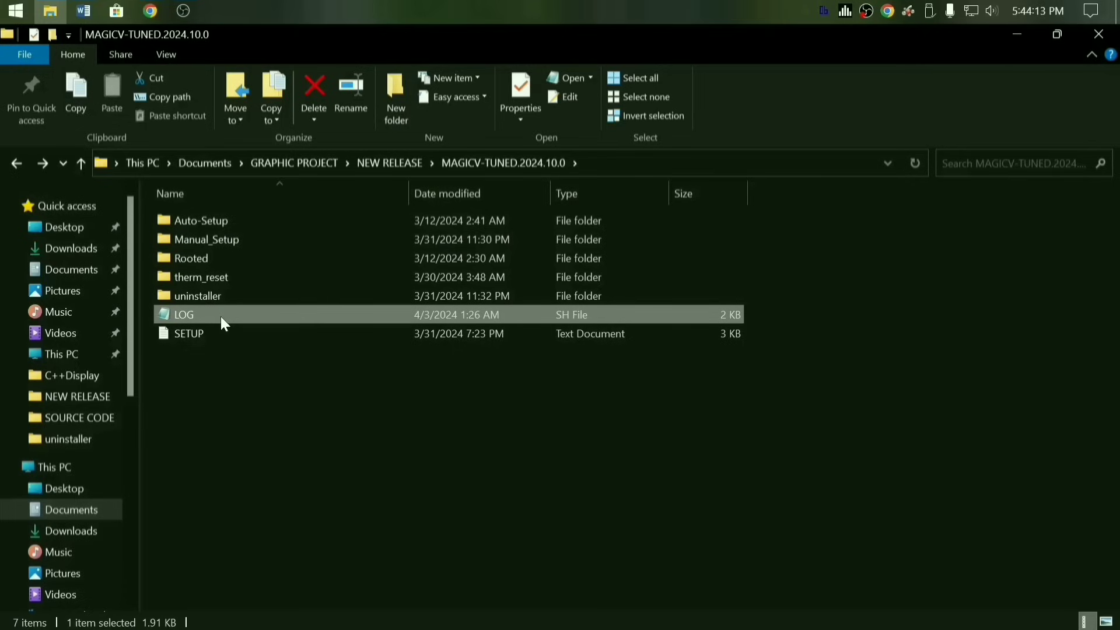
left_click(209, 335)
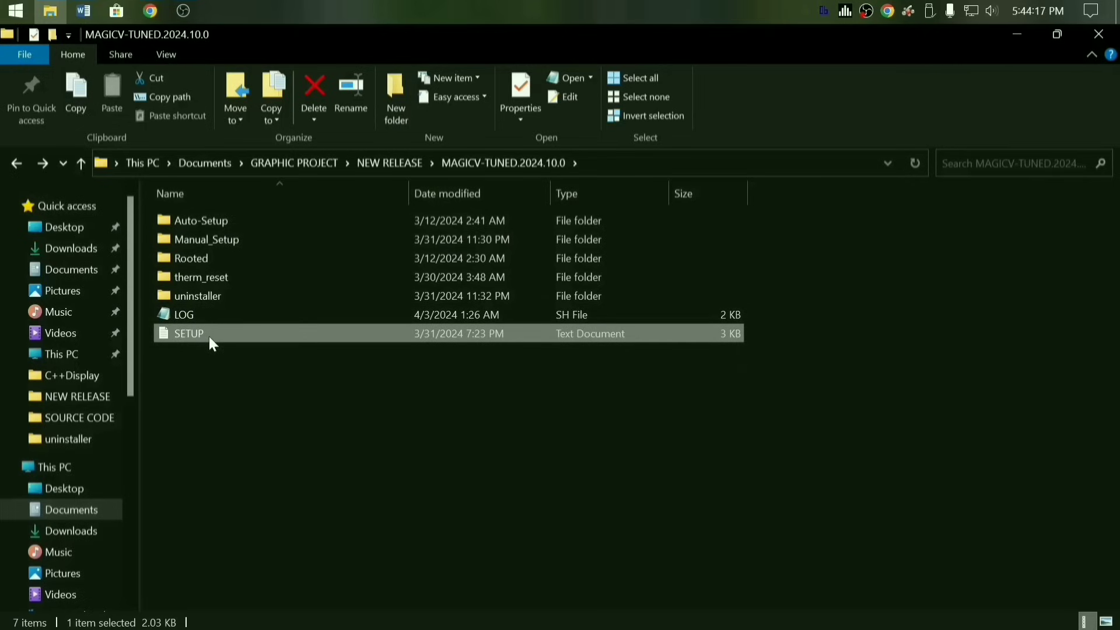
left_click(216, 377)
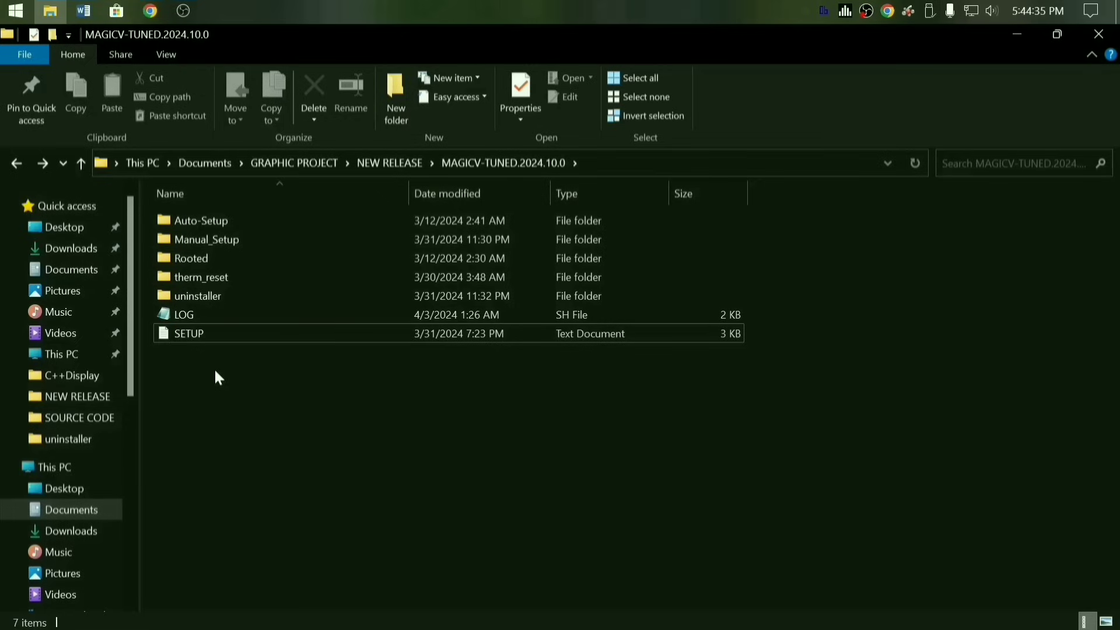
Examine the Rooted folder with its installation.md document and LEGACY archive, and return to the MAGICV-TUNED.2024.10.0 folder.
left_click(252, 260)
double_click(252, 260)
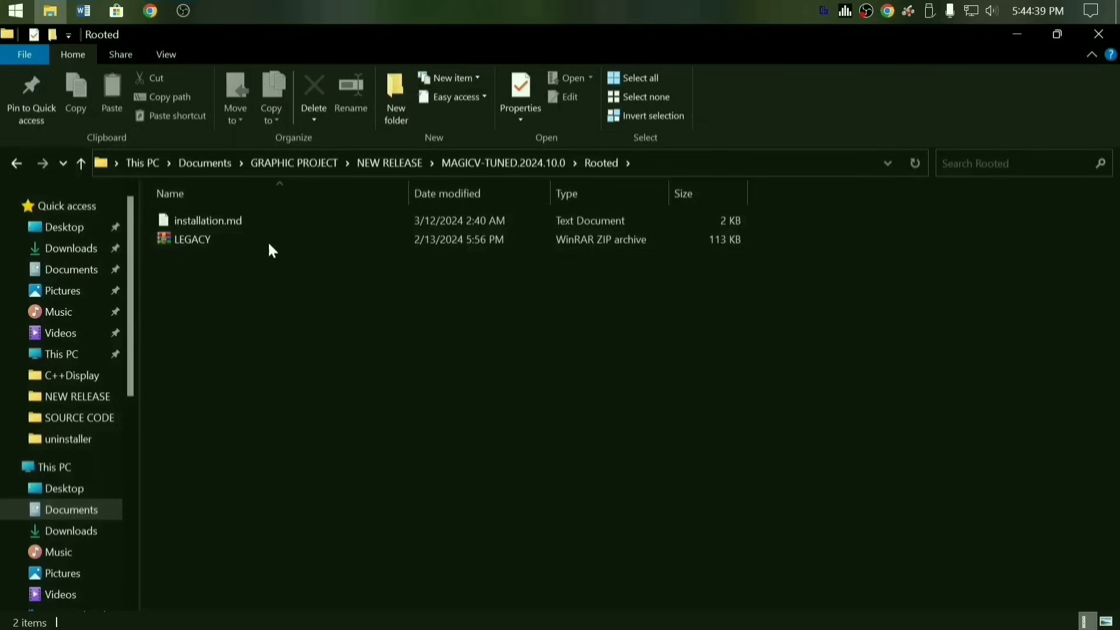
left_click(226, 241)
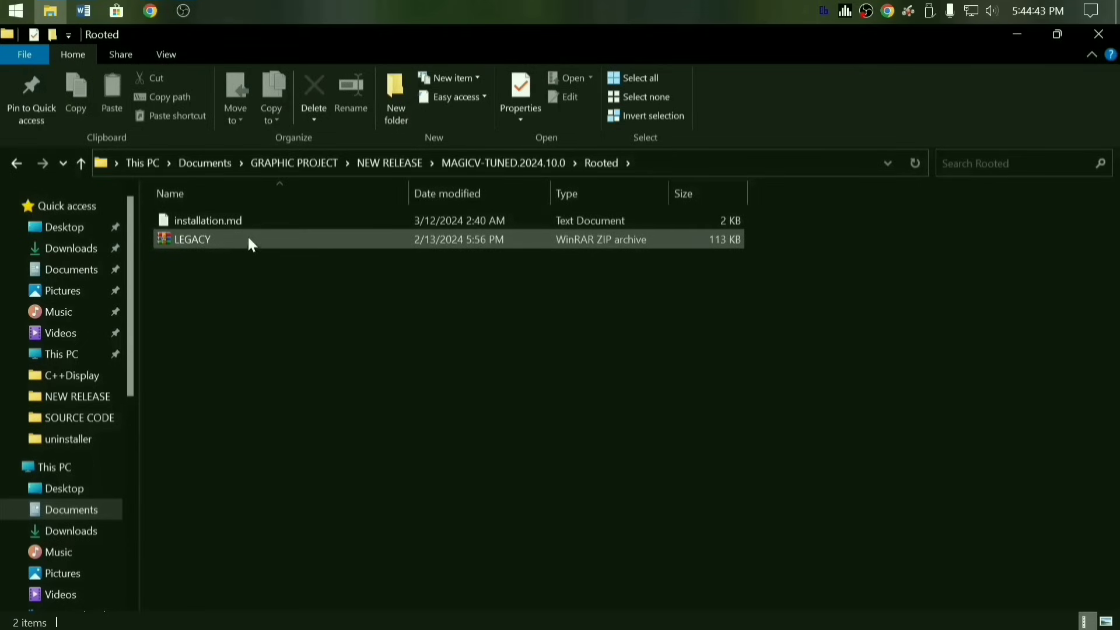
left_click(21, 164)
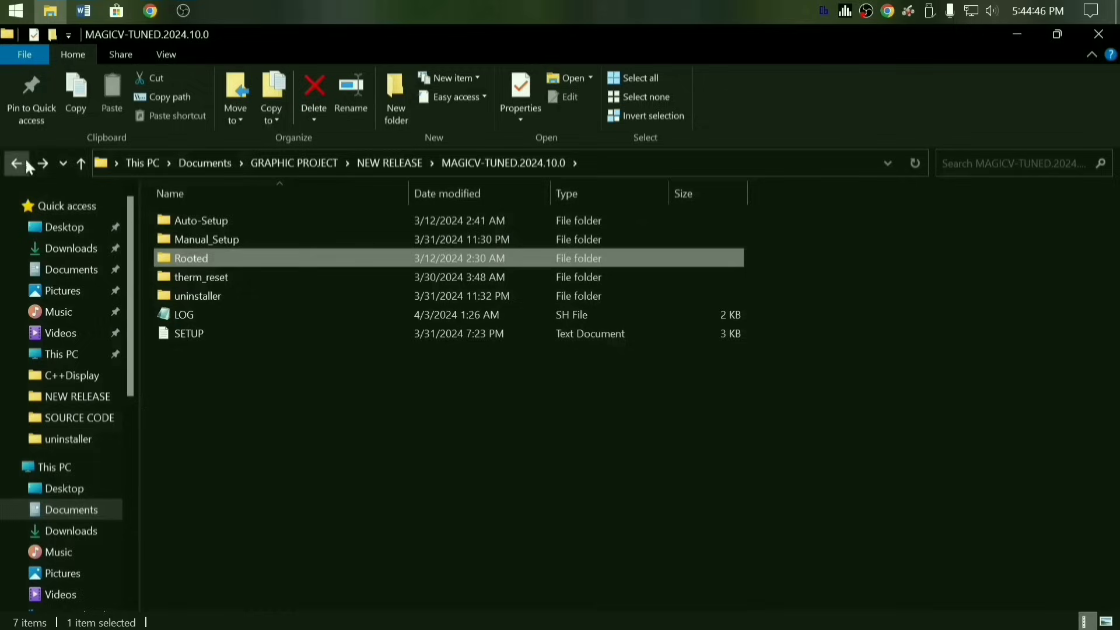
double_click(213, 260)
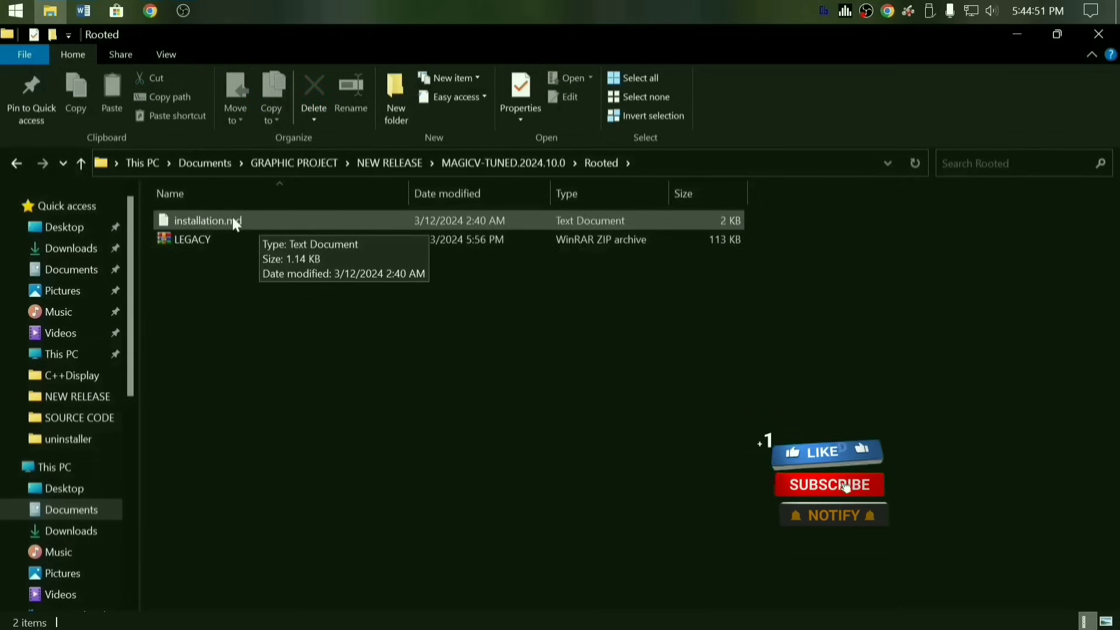
left_click(16, 163)
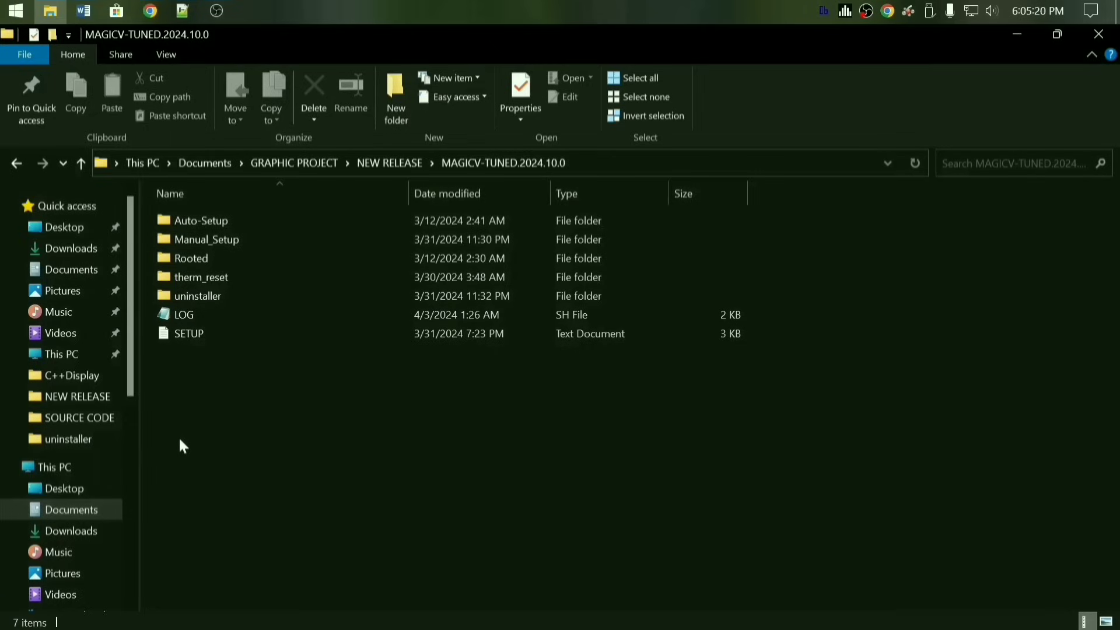
Examine the run script in the therm_reset folder and go back to the parent folder.
double_click(236, 277)
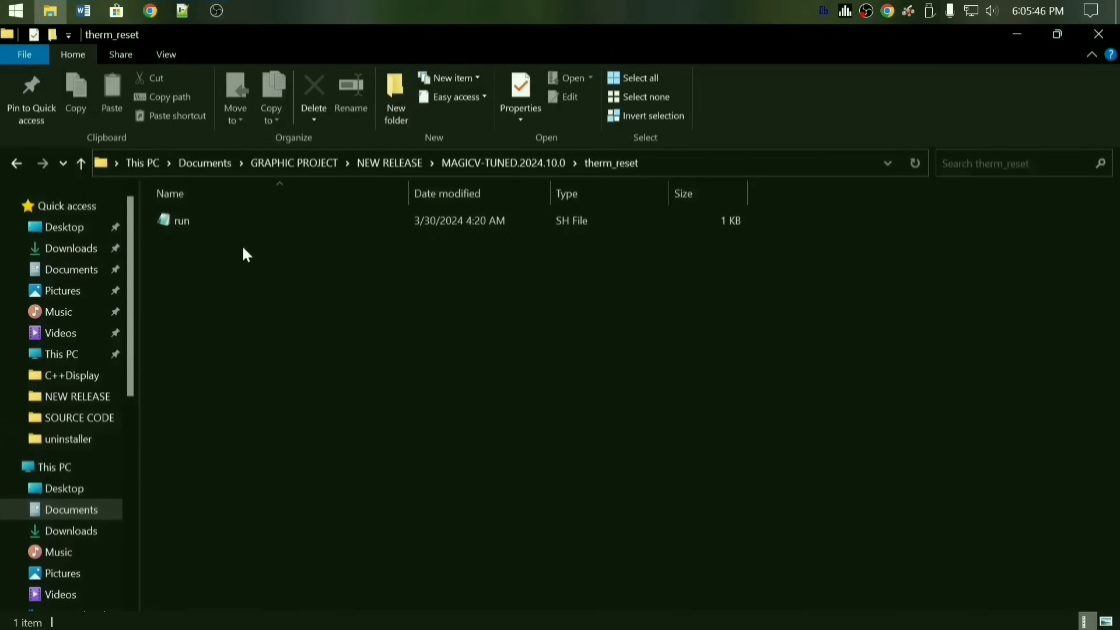
left_click(254, 223)
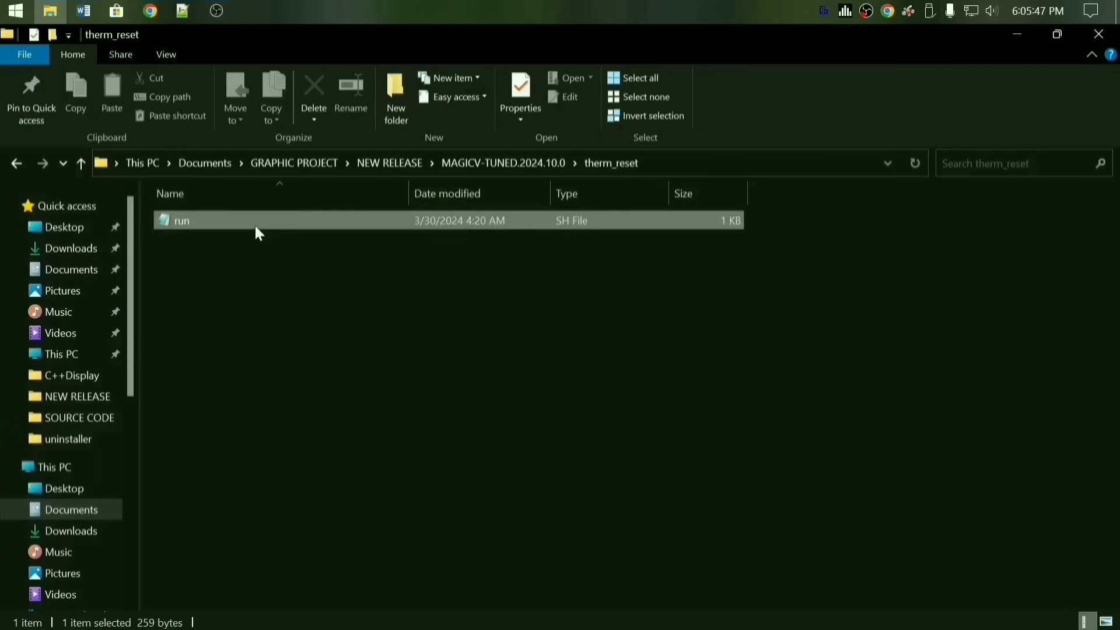
left_click(288, 331)
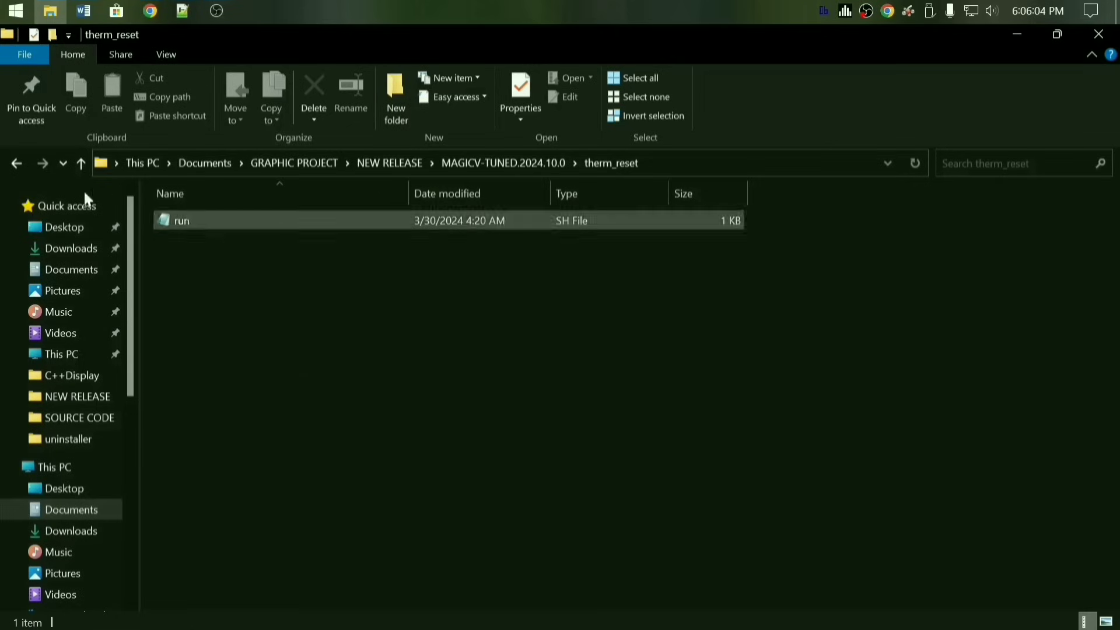
left_click(12, 164)
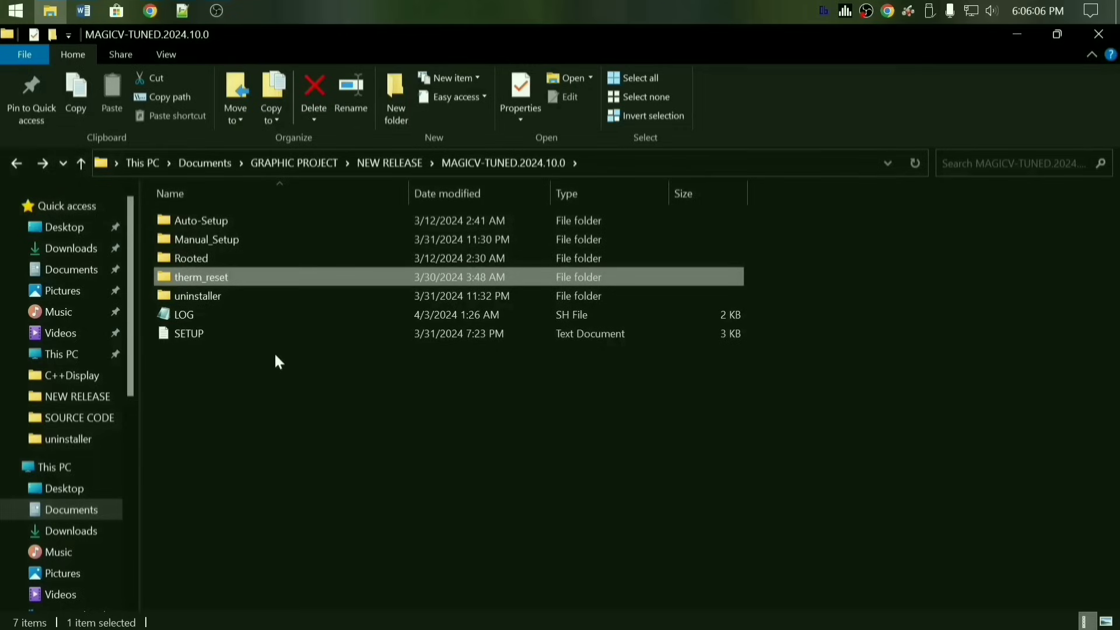
Examine the UN script in the uninstaller folder and go back to the parent folder.
double_click(235, 299)
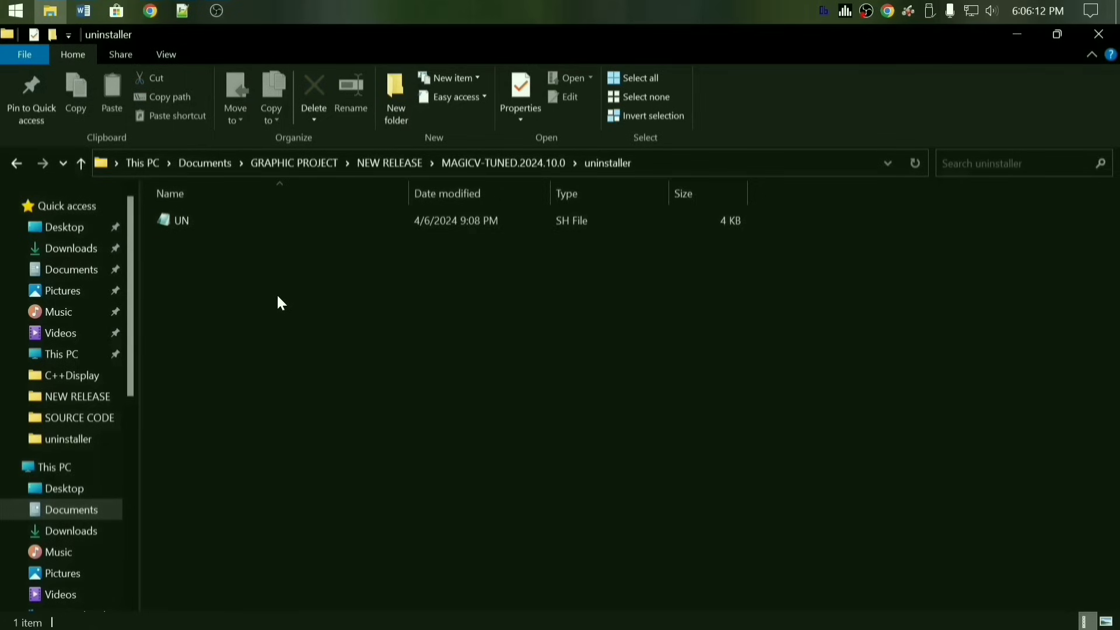
left_click(305, 224)
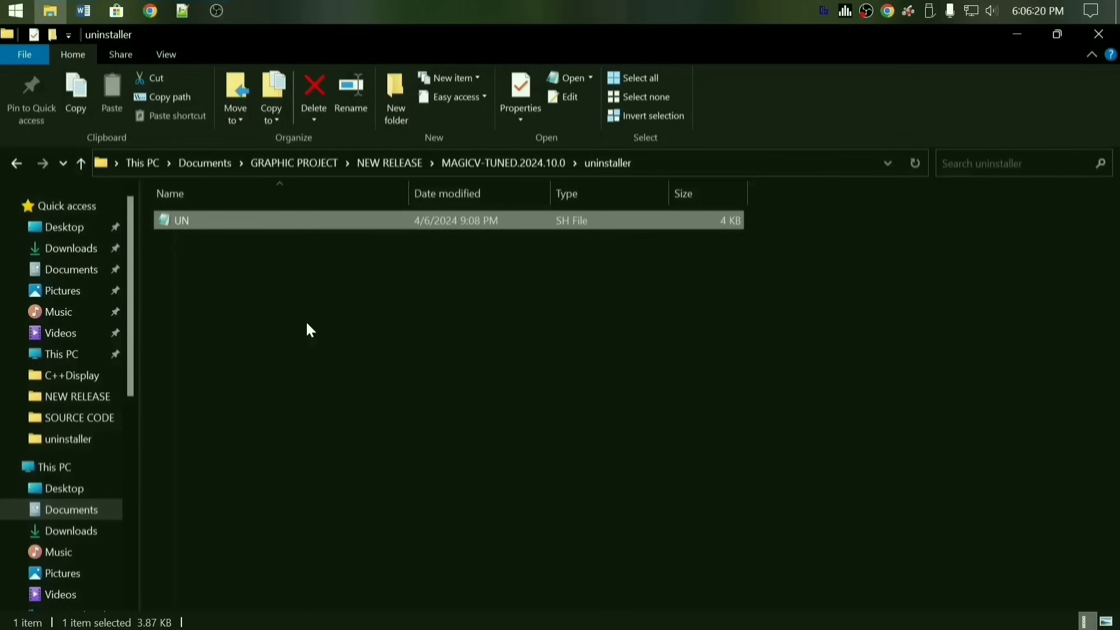
left_click(18, 165)
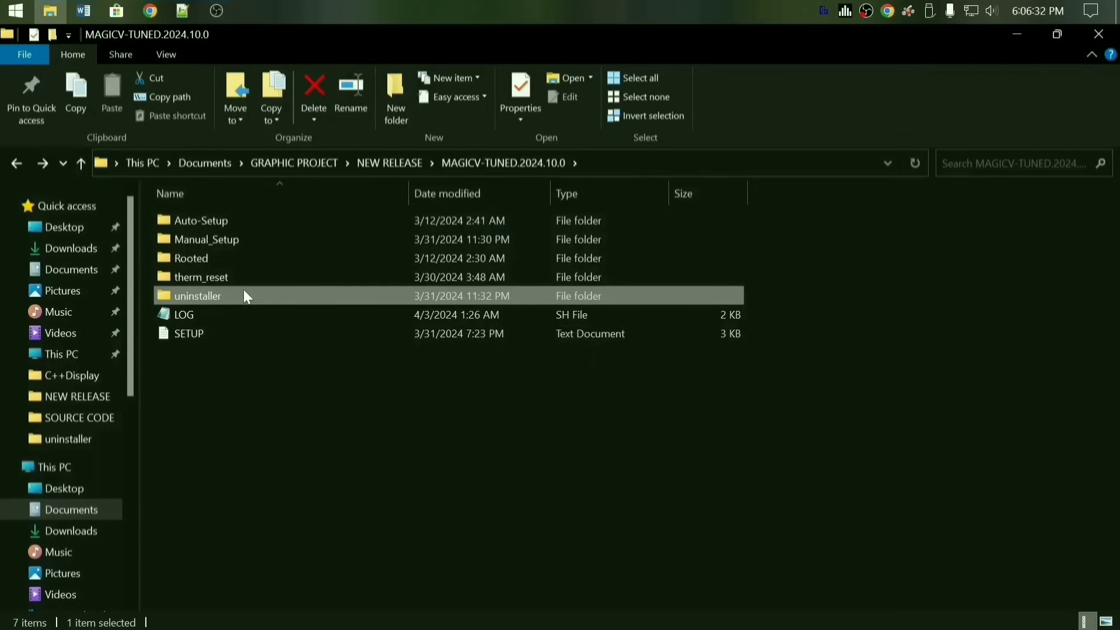
mouse_move(226, 297)
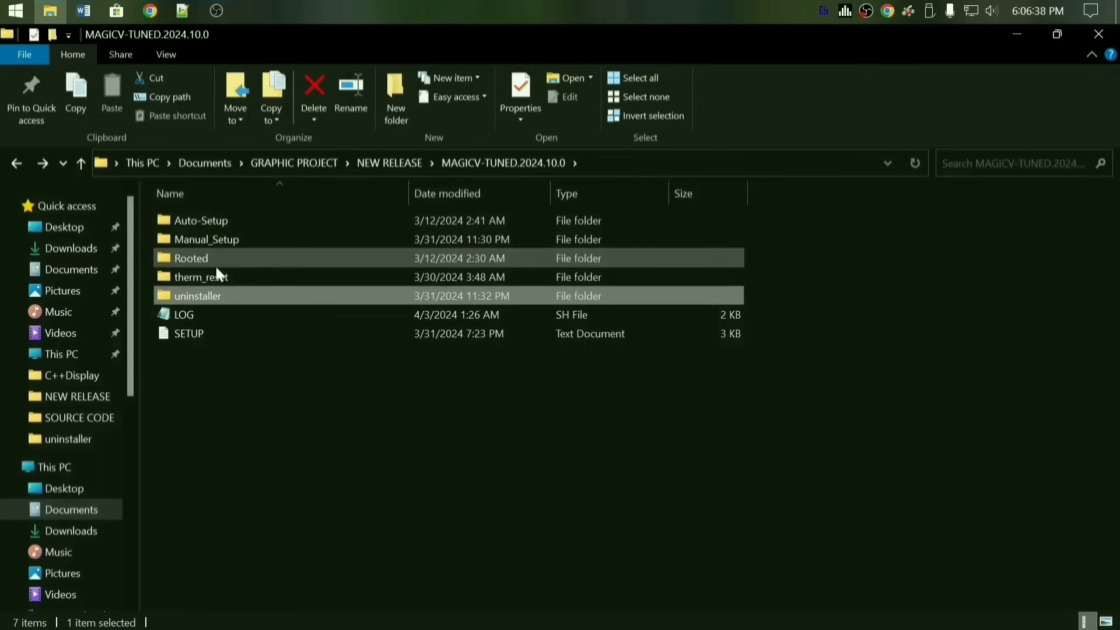
View the games-advancedv1 file from Manual_Setup's Advanced_Tuner folder in Notepad++, close it, and switch back to File Explorer.
double_click(253, 240)
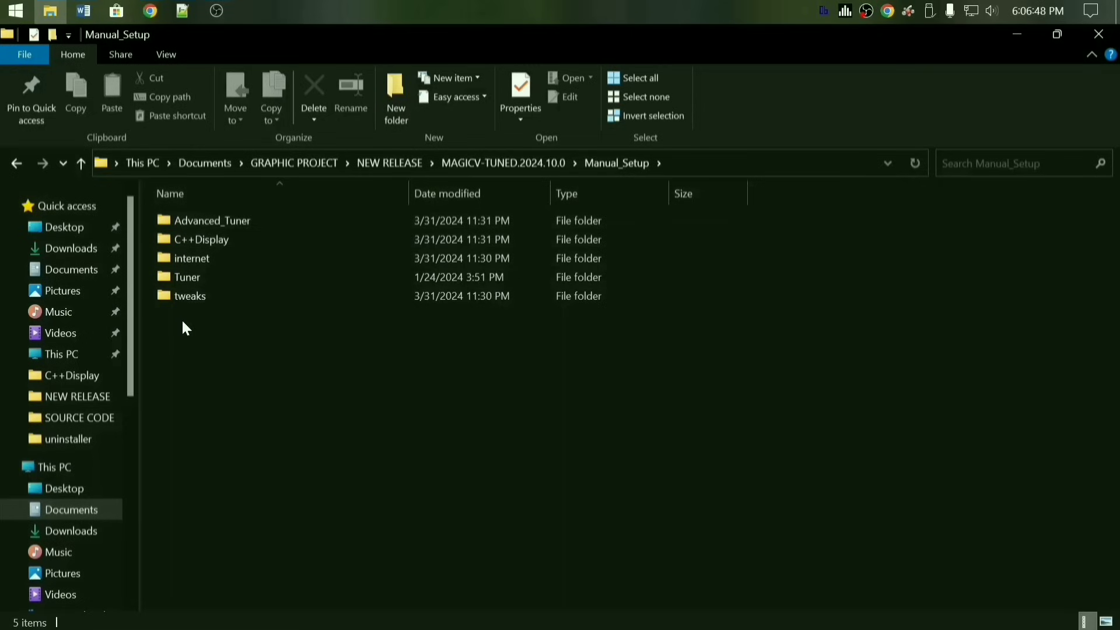
double_click(232, 220)
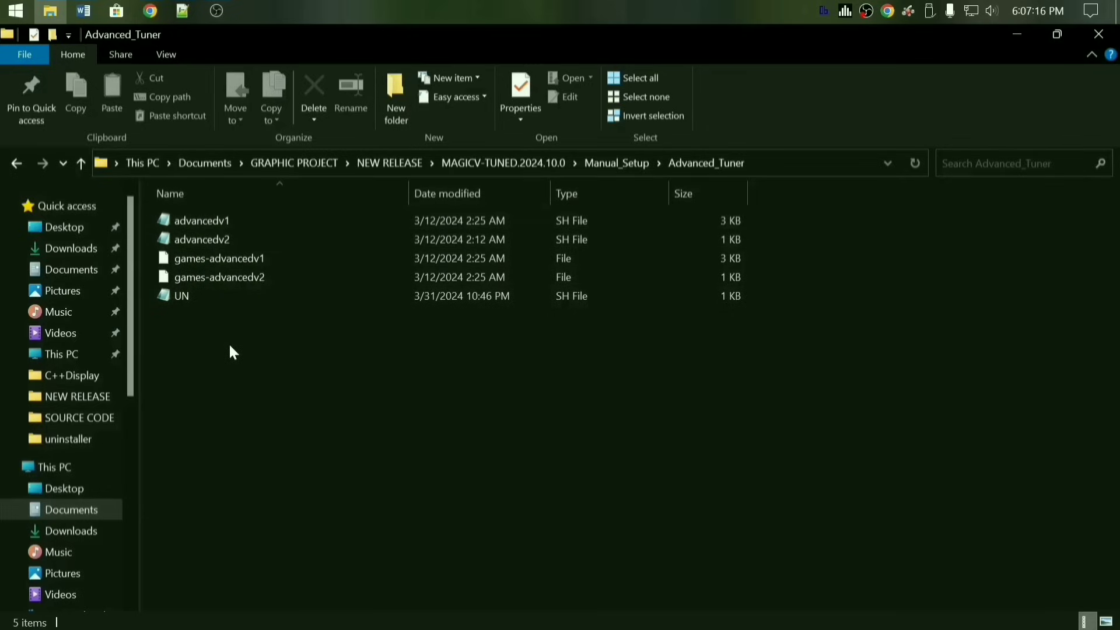
left_click(266, 257)
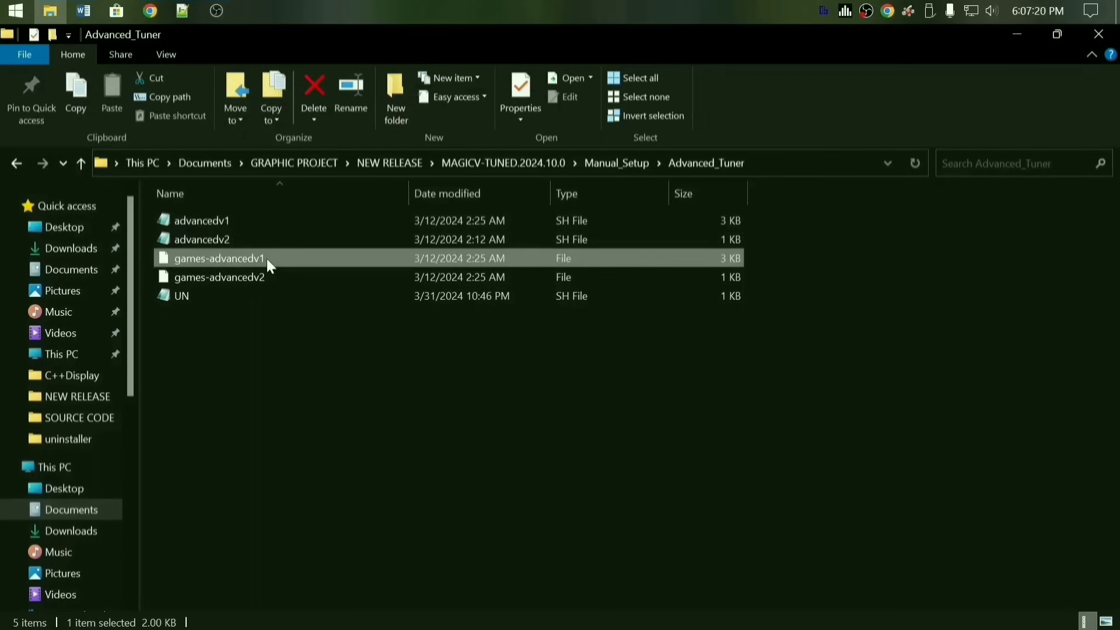
right_click(266, 257)
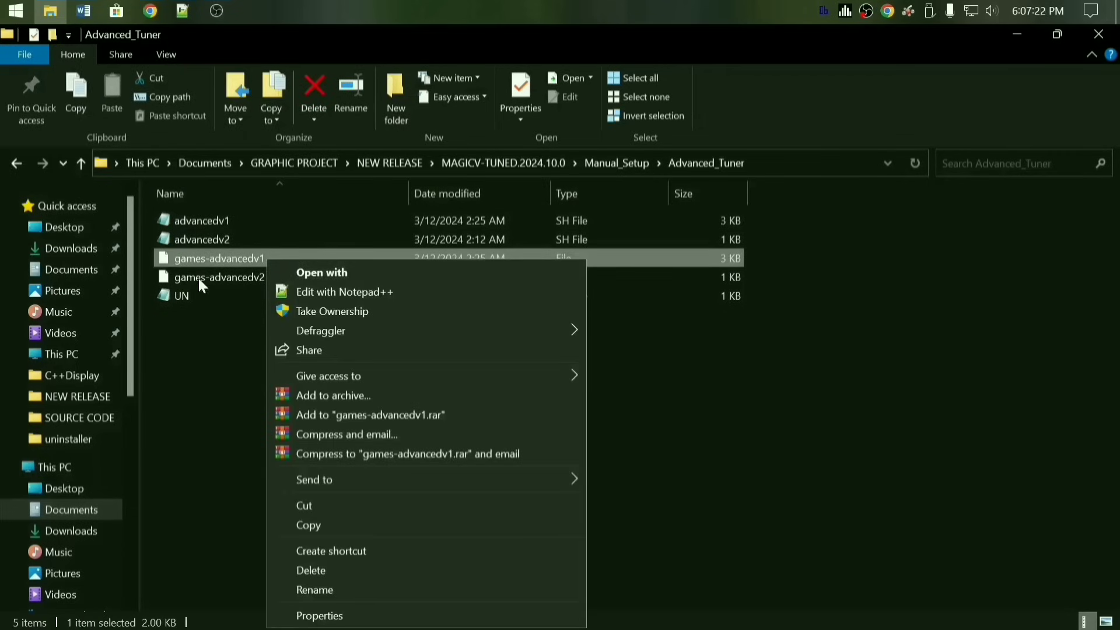
left_click(323, 291)
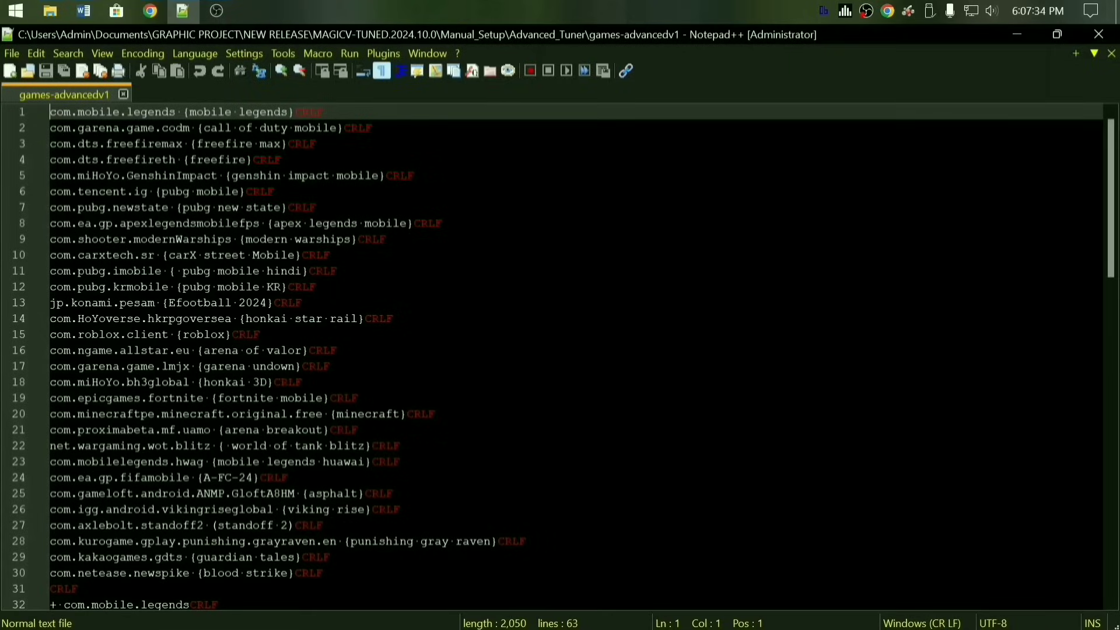
left_click(123, 95)
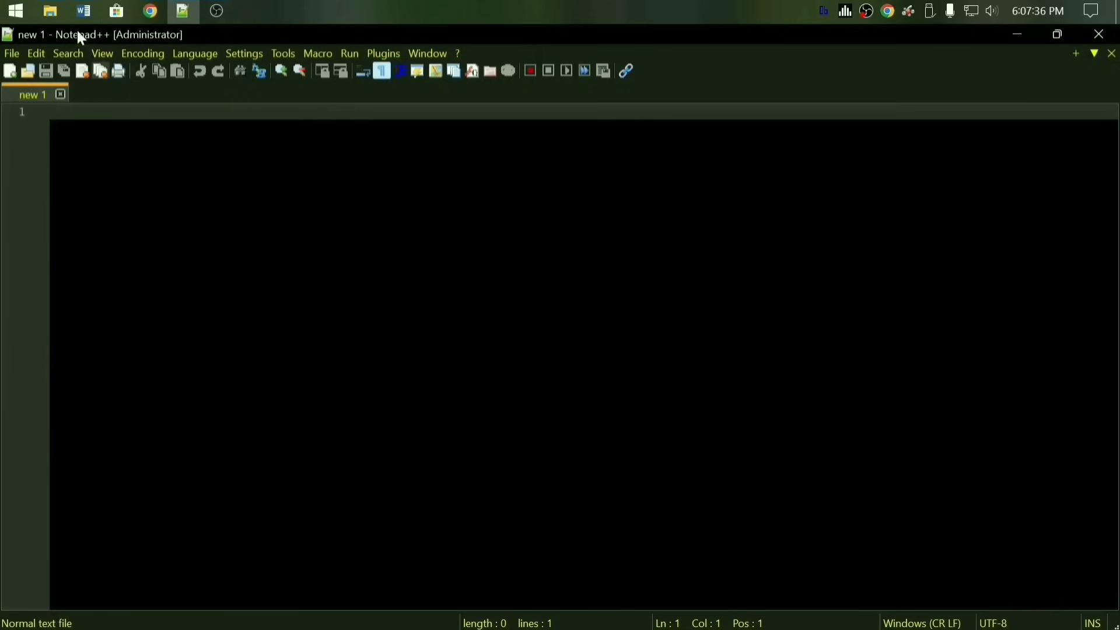
left_click(51, 10)
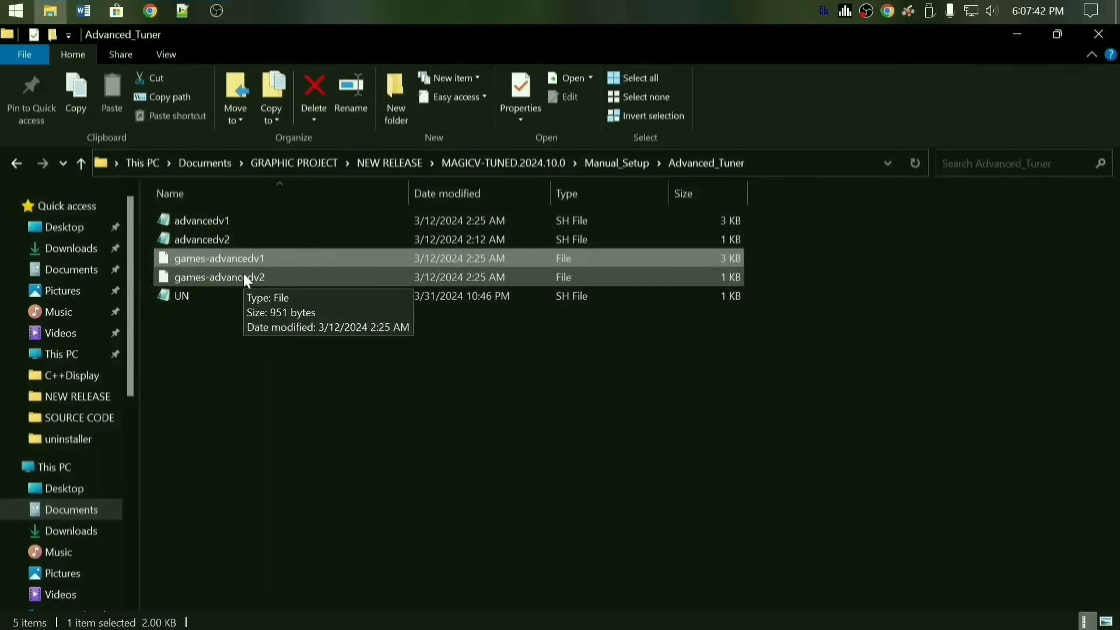
Highlight the UN script in the Advanced_Tuner folder, clear the selection, and return to Manual_Setup.
left_click(216, 342)
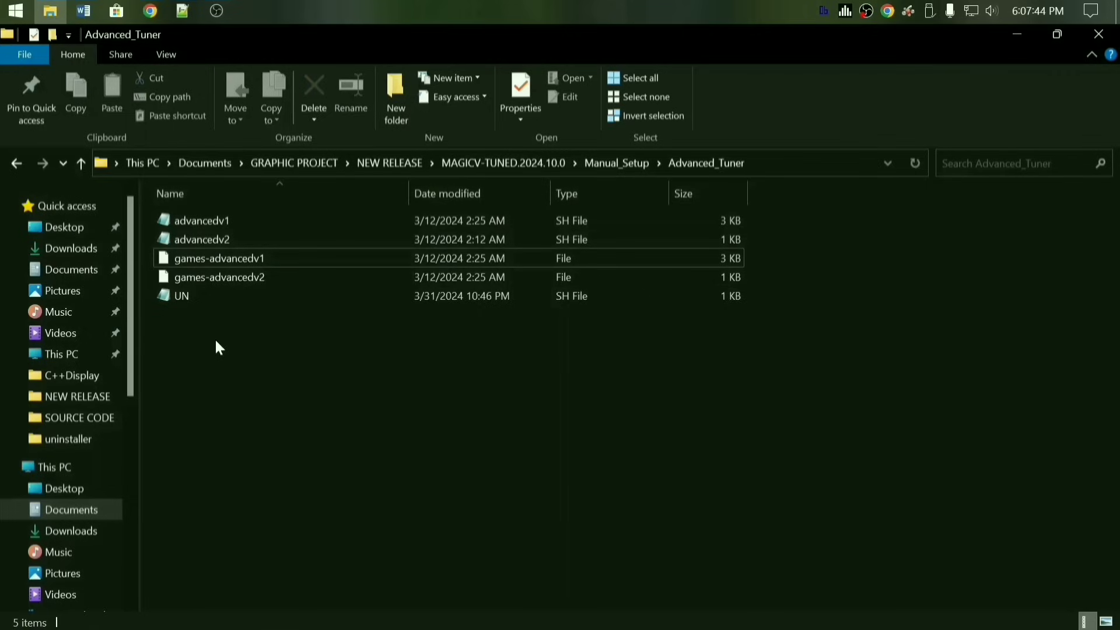
left_click(205, 295)
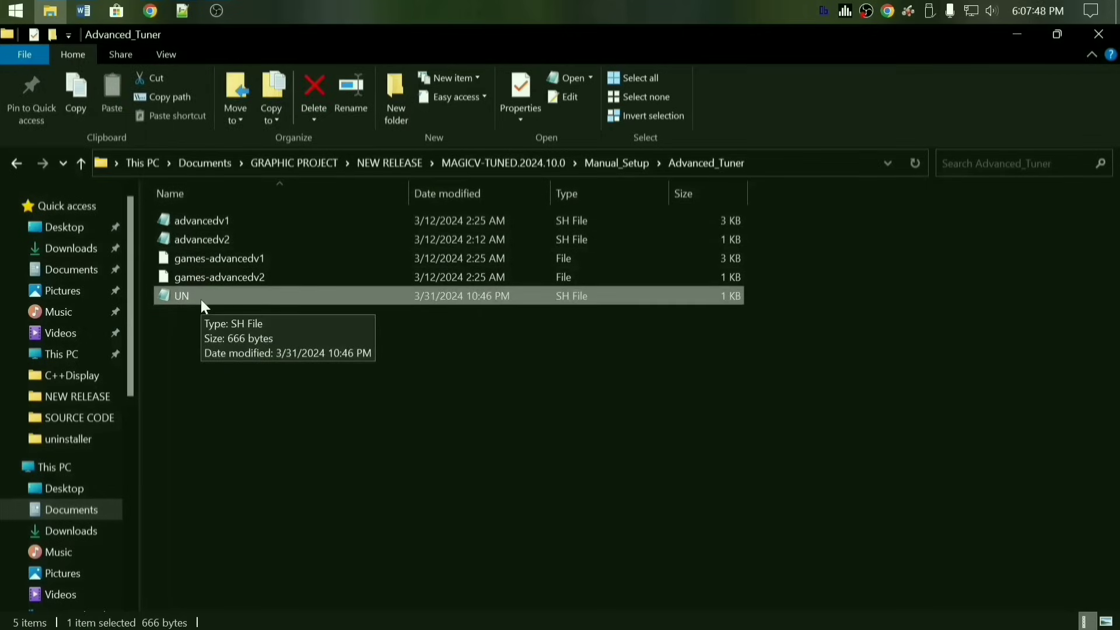
left_click(194, 319)
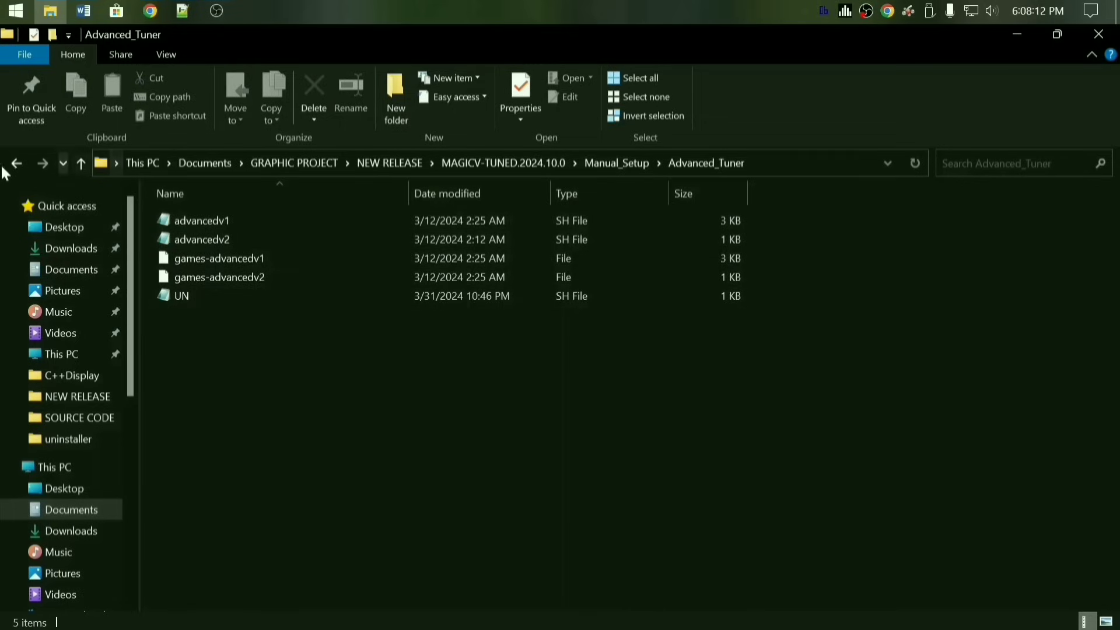
left_click(16, 164)
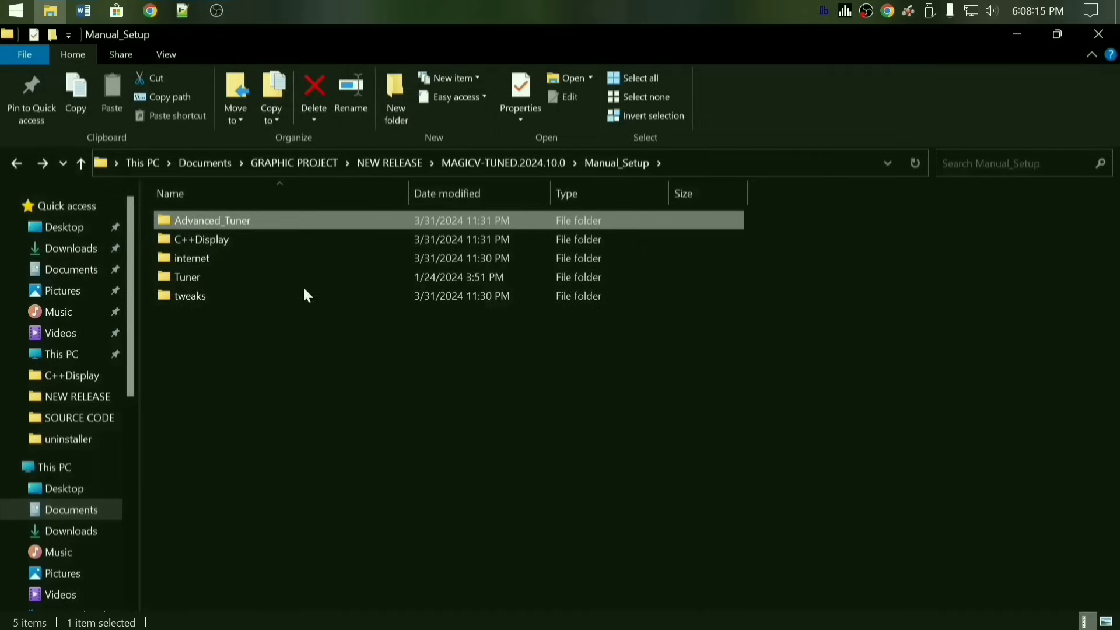
Open the C++Display folder in Manual_Setup and highlight the 400 script, the 320 script, and the 400 script again.
double_click(229, 240)
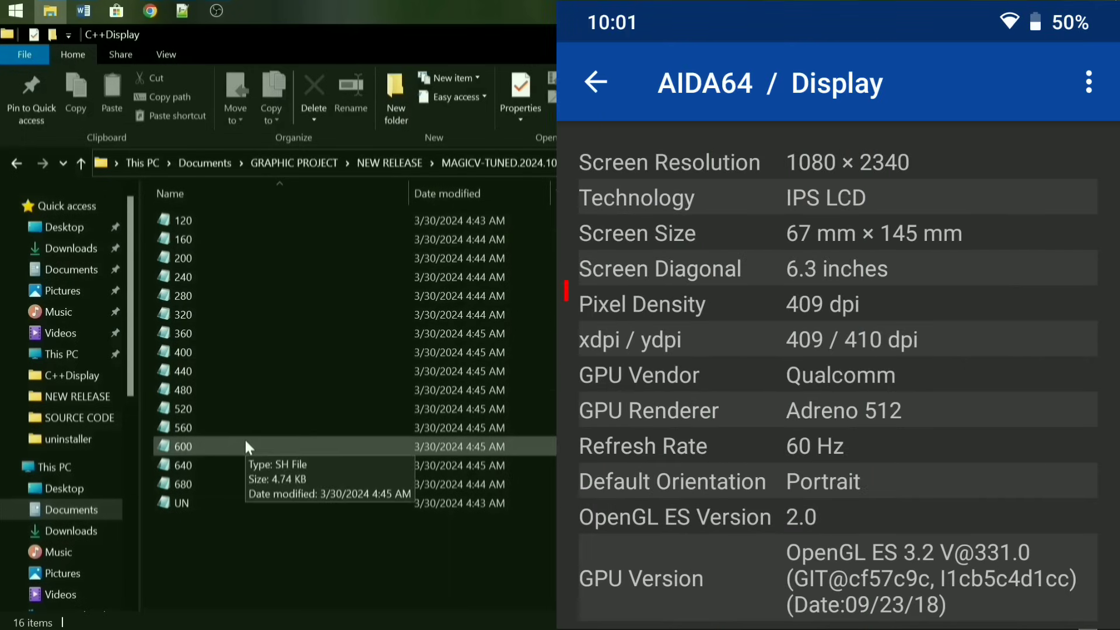
left_click(206, 349)
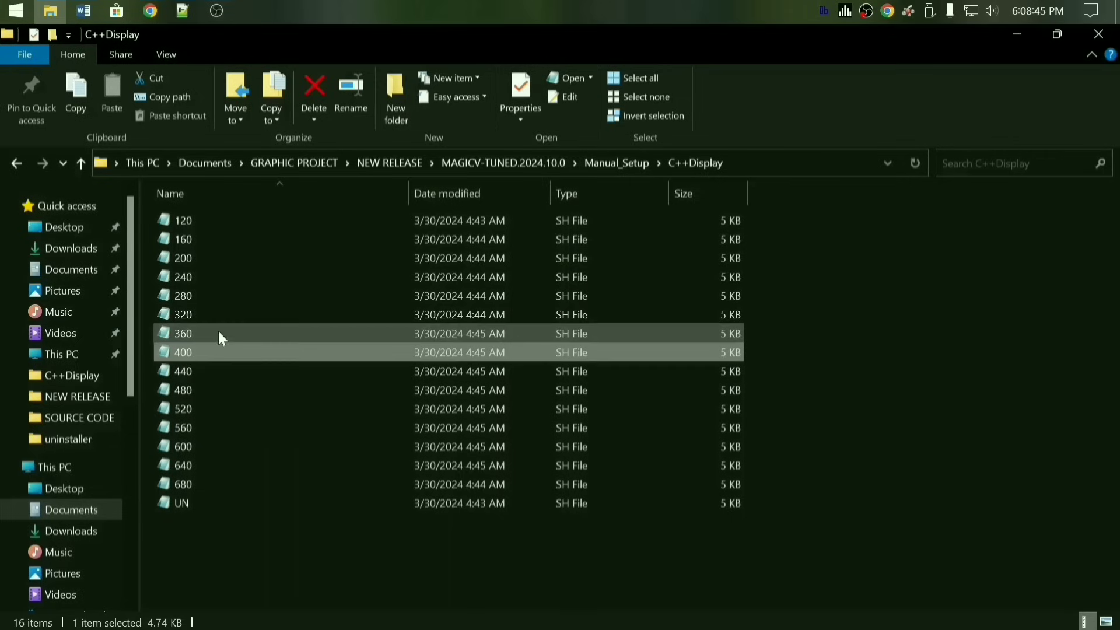
left_click(206, 316)
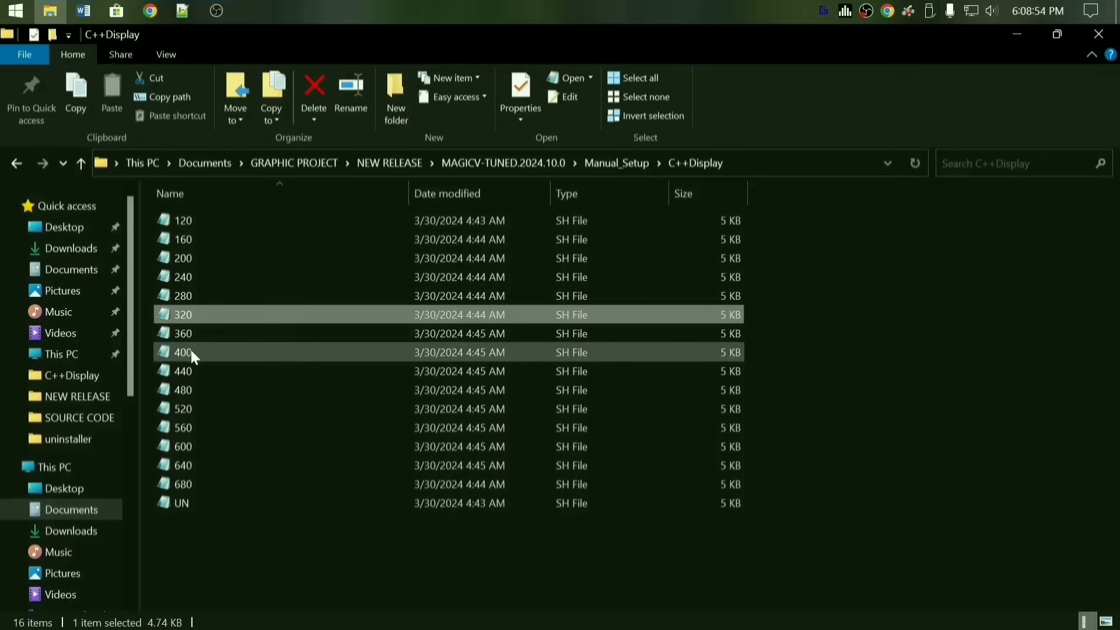
left_click(191, 350)
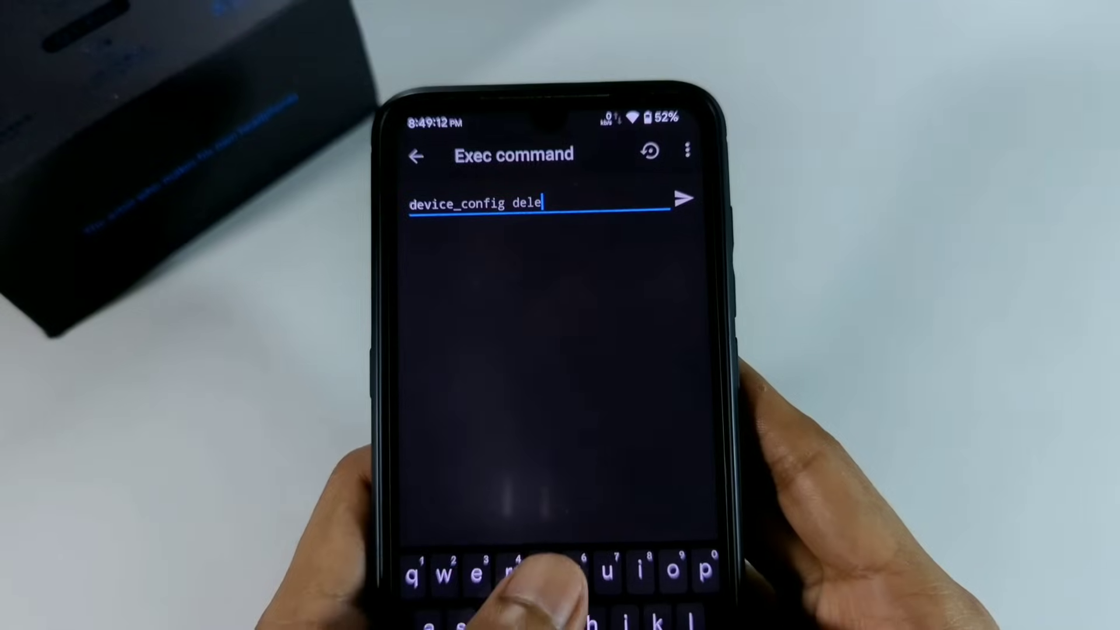
type("ted ")
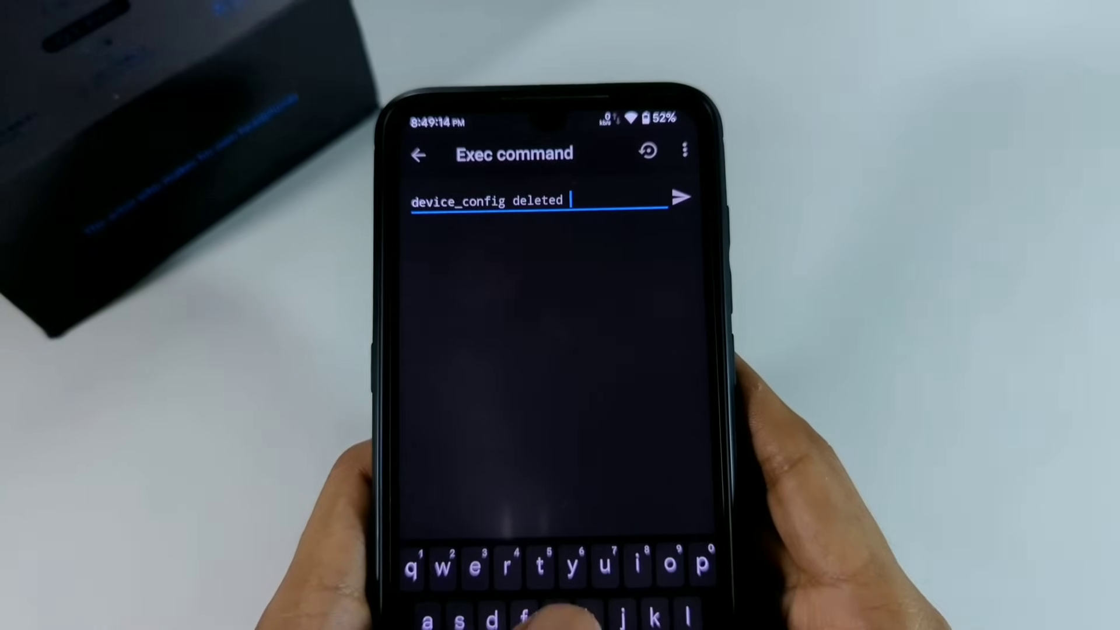
type("game")
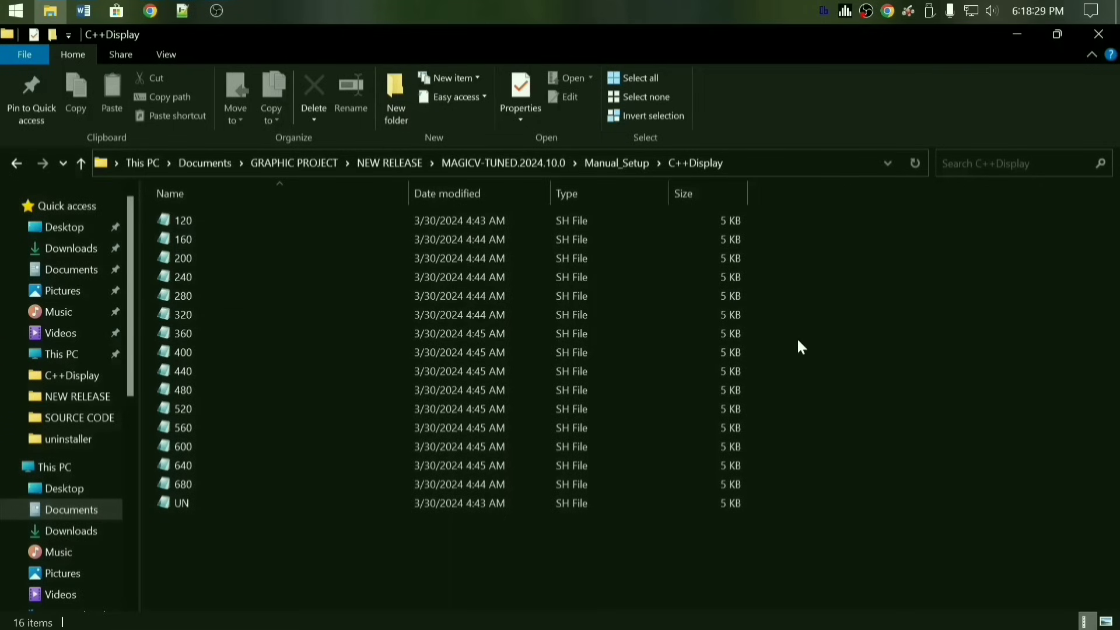
Highlight the 400 script and then the 320 script in the C++Display folder.
left_click(589, 332)
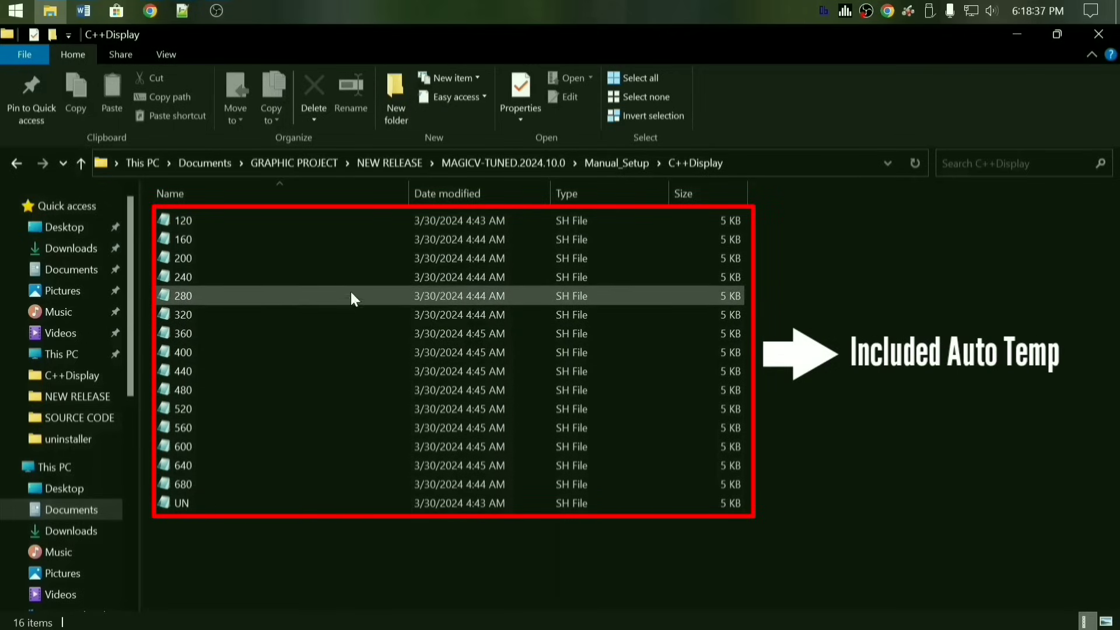
left_click(299, 353)
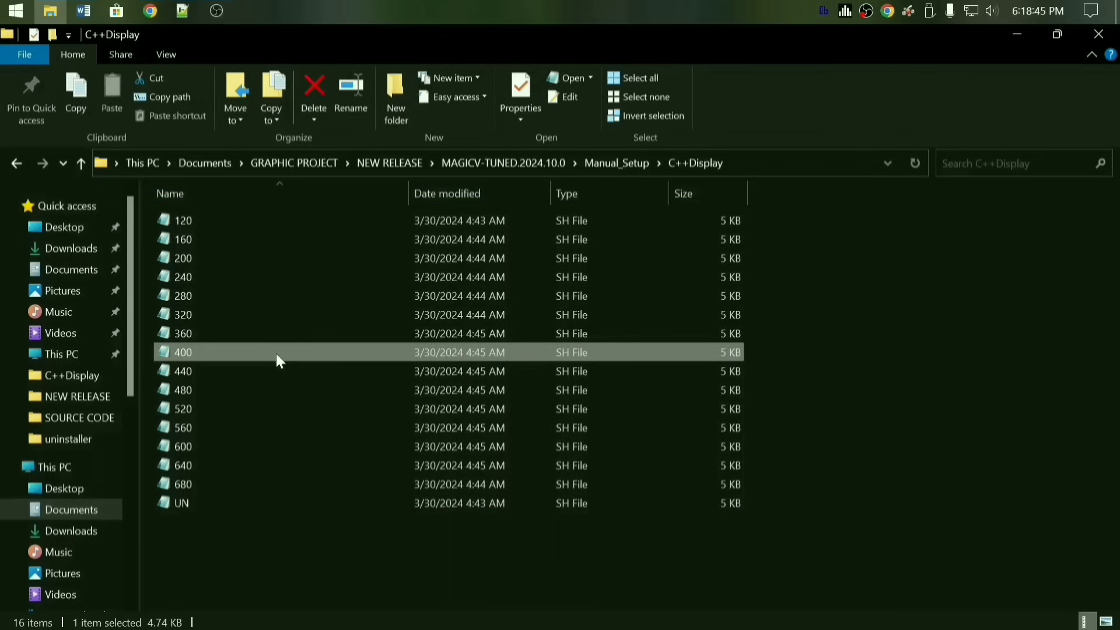
left_click(245, 315)
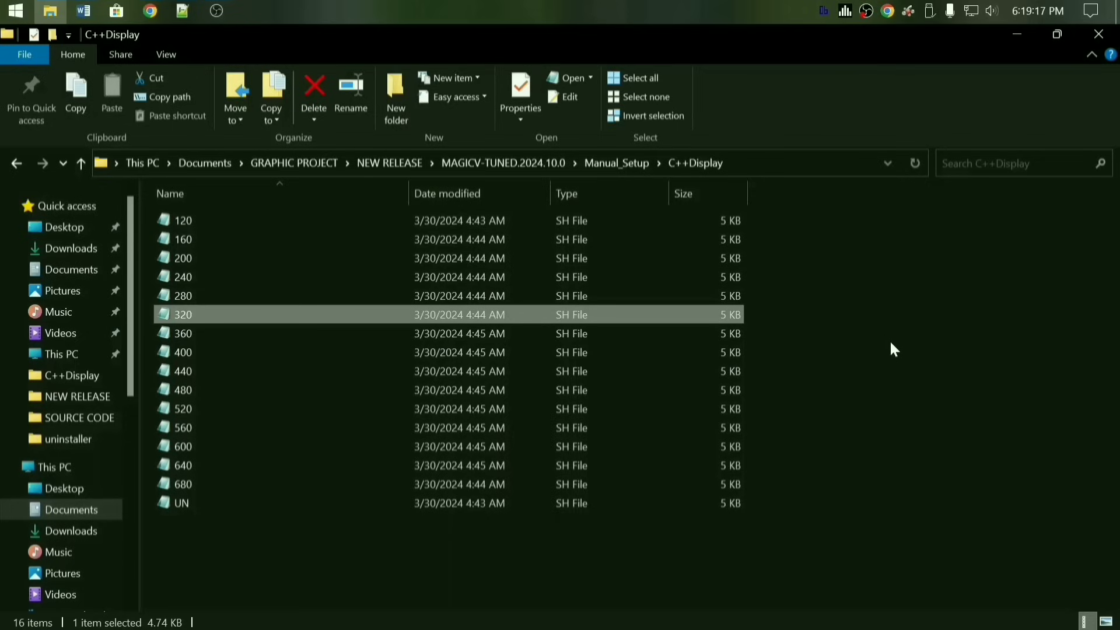
Clear the selection, highlight the UN script in the C++Display folder, and return to Manual_Setup.
left_click(209, 553)
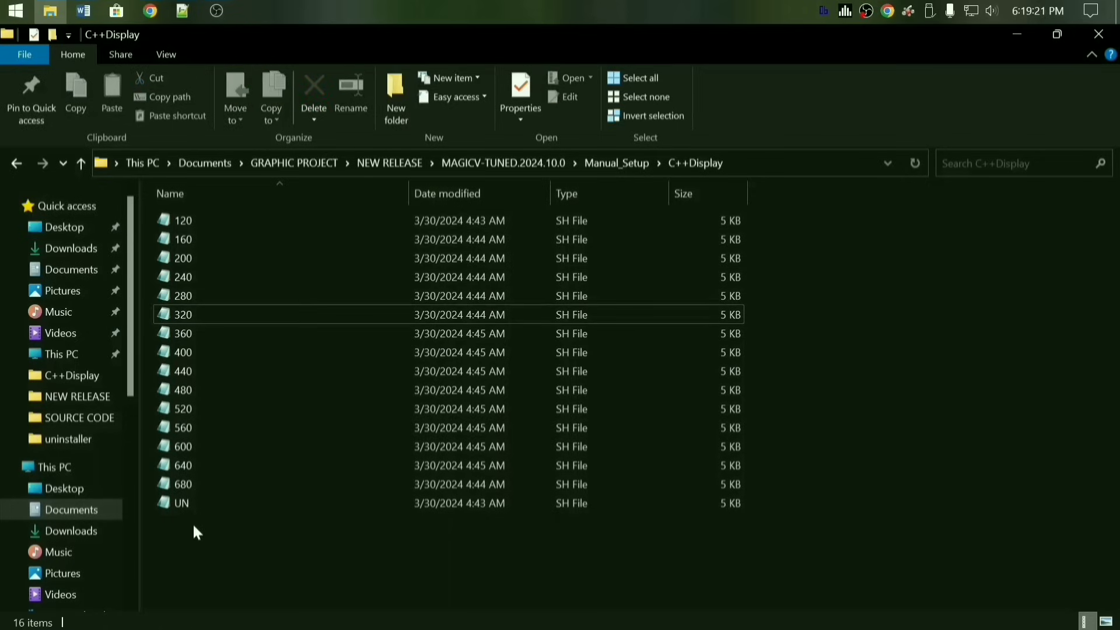
left_click(199, 504)
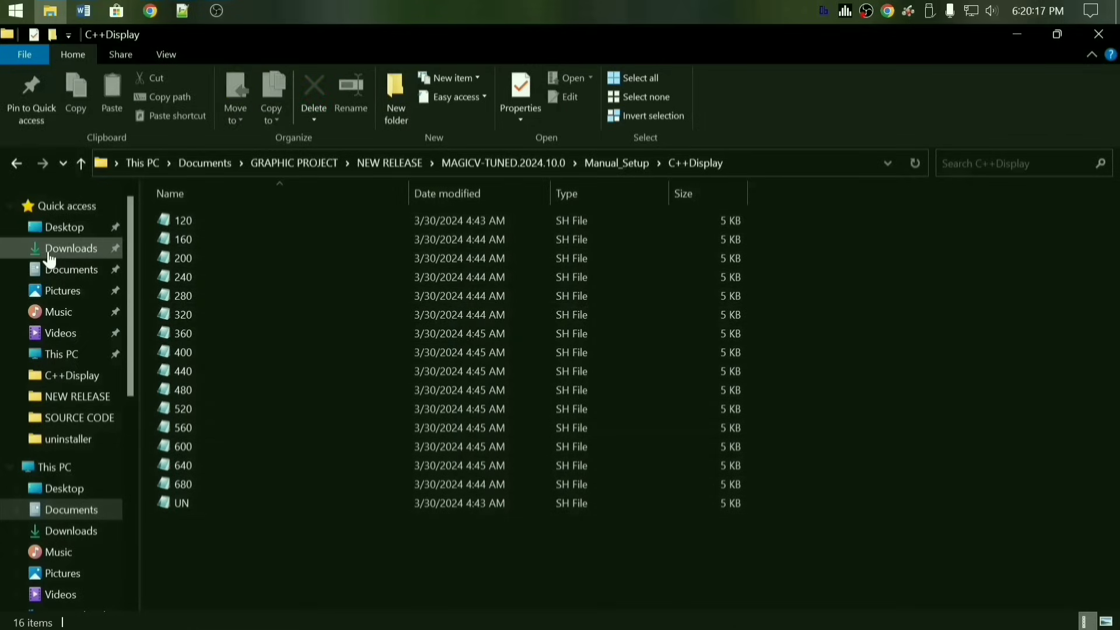
left_click(12, 165)
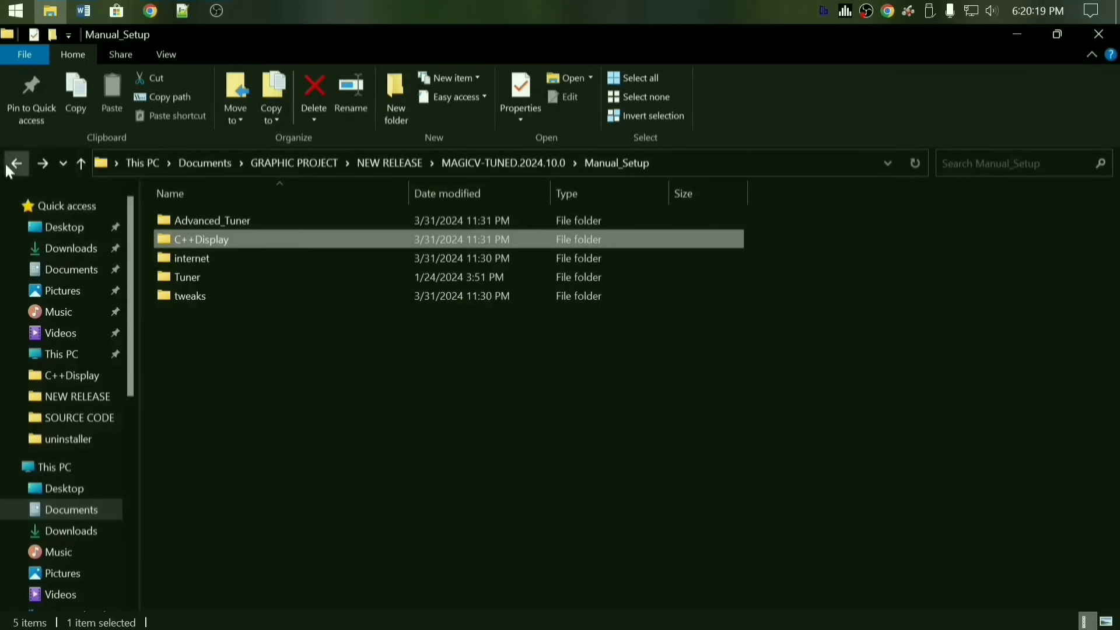
Open the internet folder, highlight its UN script, and return to Manual_Setup.
double_click(209, 261)
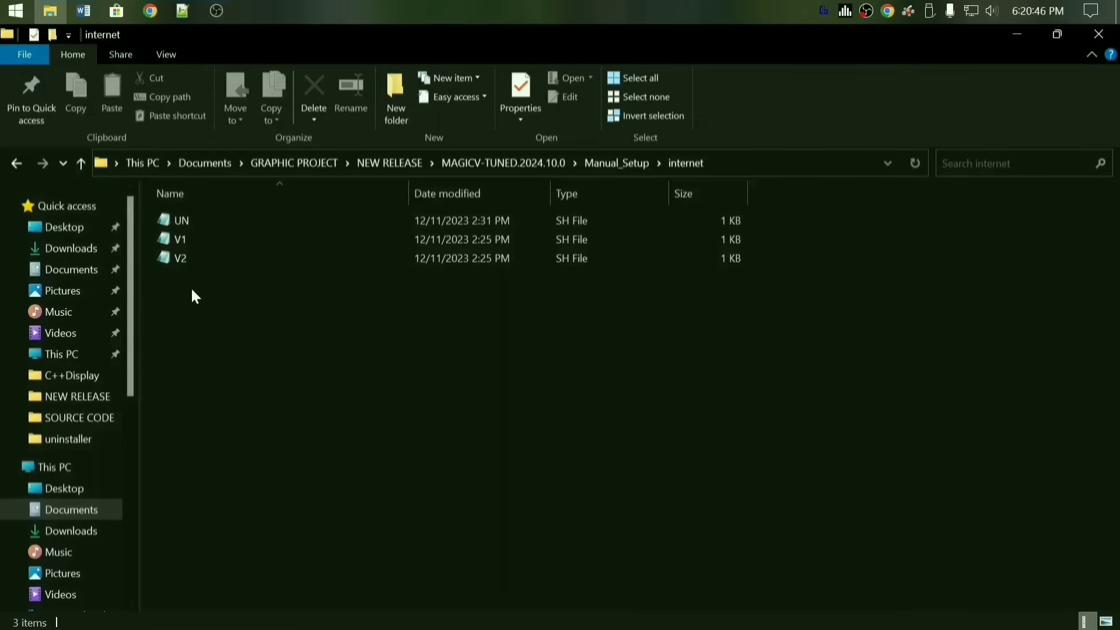
left_click(186, 222)
left_click(14, 163)
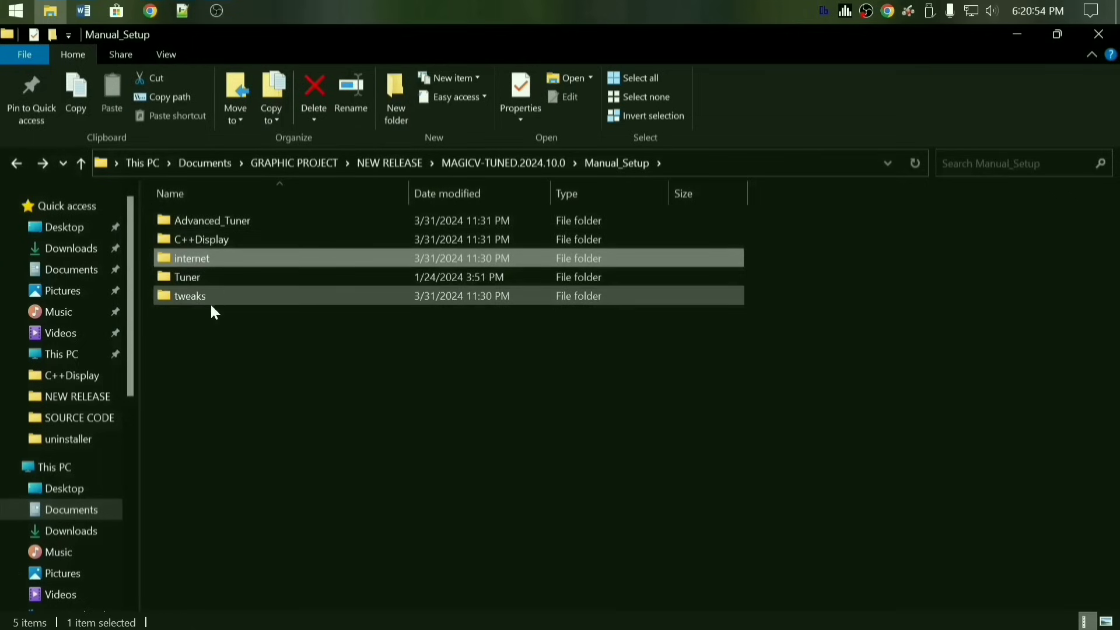
Open the faster script from Manual_Setup's tweaks folder in Notepad++.
double_click(193, 296)
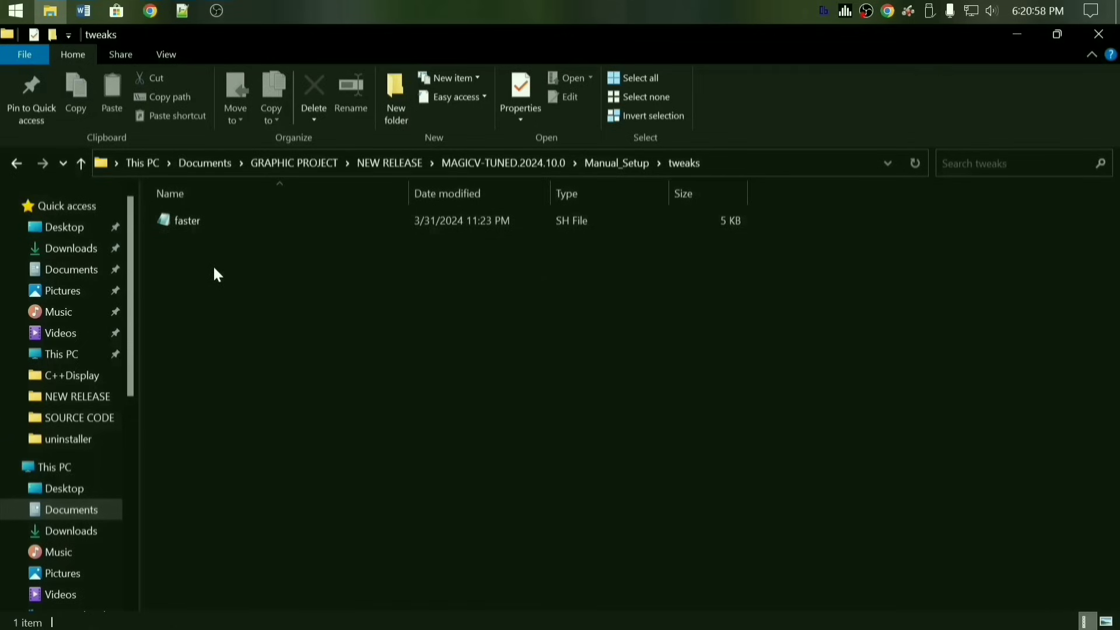
left_click(227, 225)
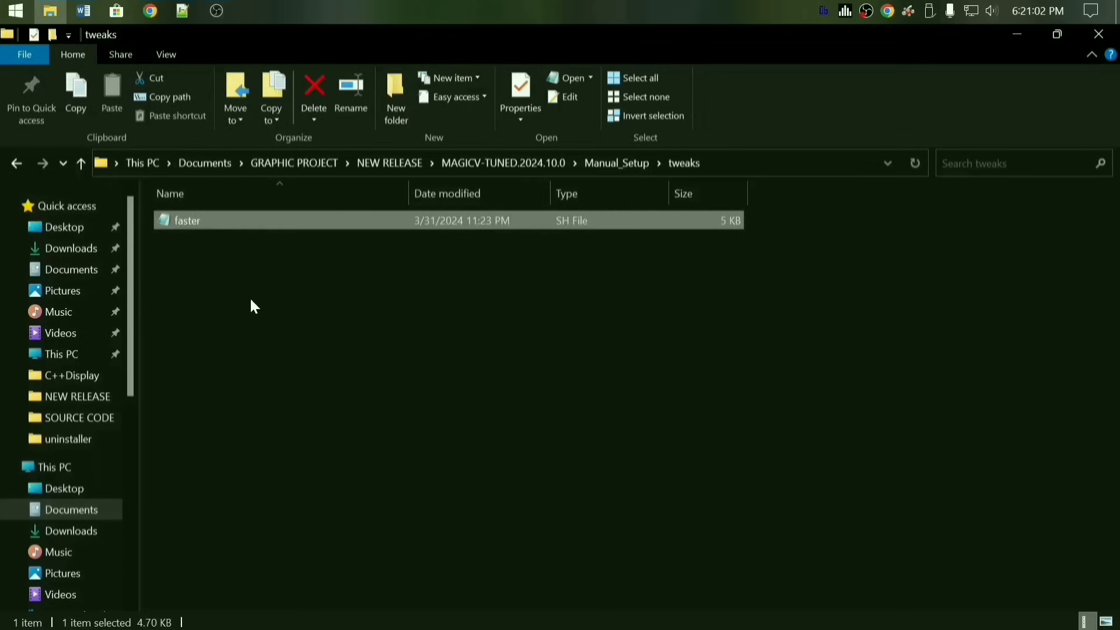
right_click(222, 224)
left_click(292, 275)
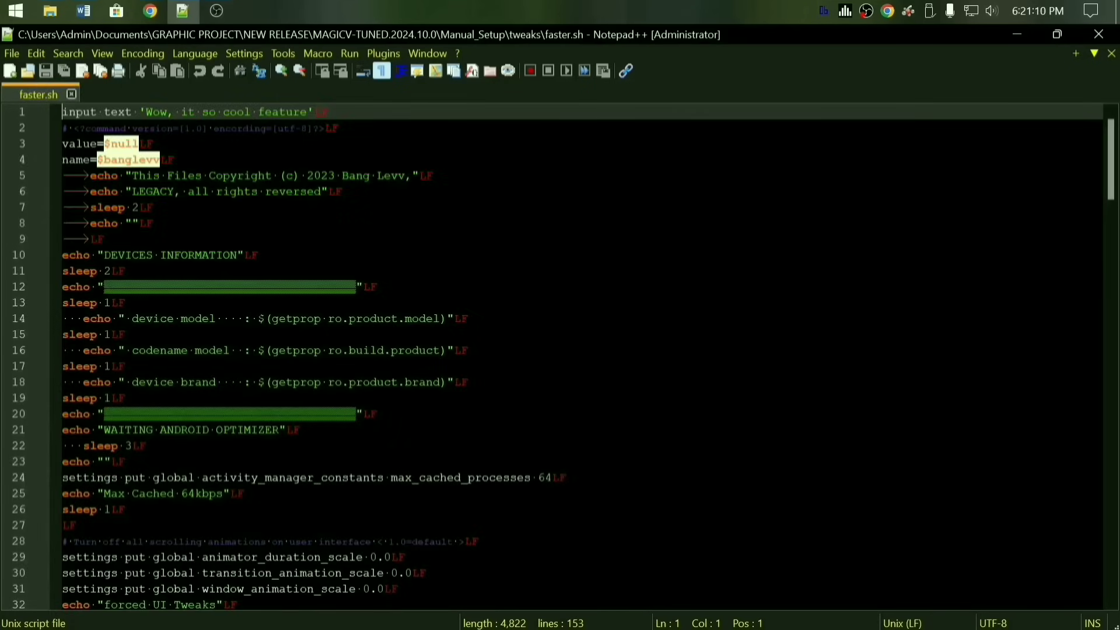
Examine the commands in faster.sh, covering the animation scales, background apps, GPU properties, touch speed and doze settings.
left_click_drag(1115, 158, 1115, 210)
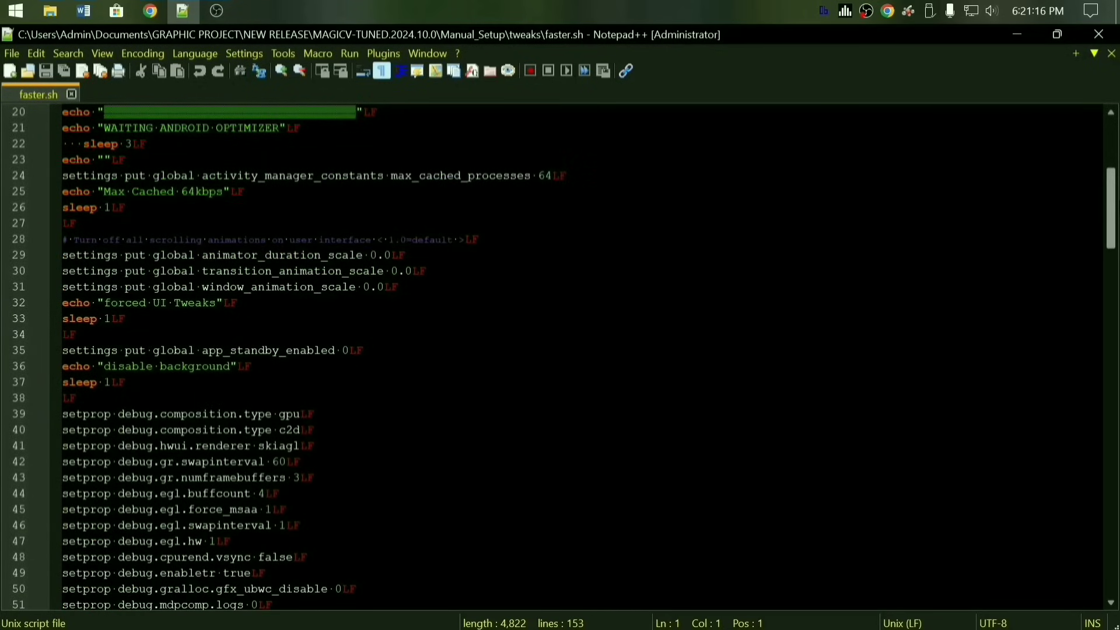
scroll(560, 359, "down", 5)
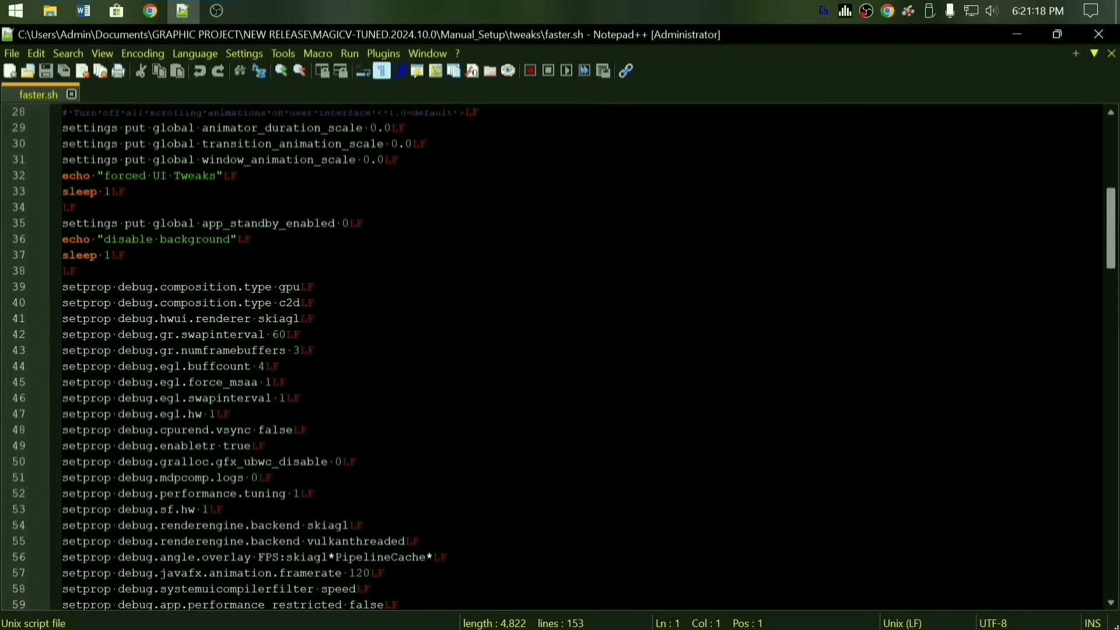
scroll(560, 359, "down", 3)
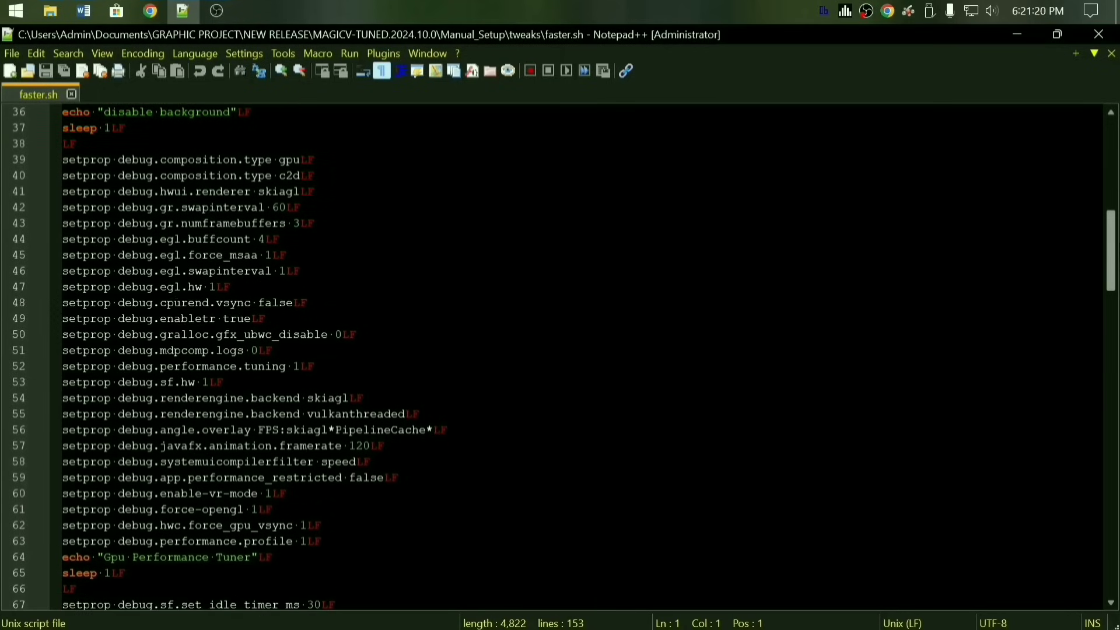
scroll(560, 358, "down", 7)
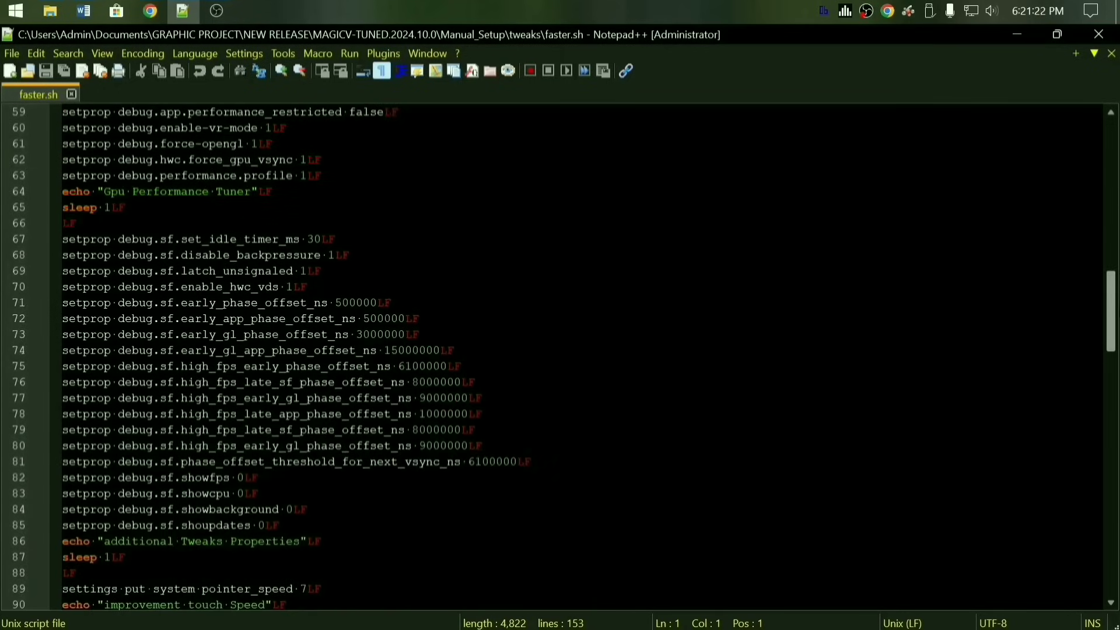
scroll(560, 359, "down", 3)
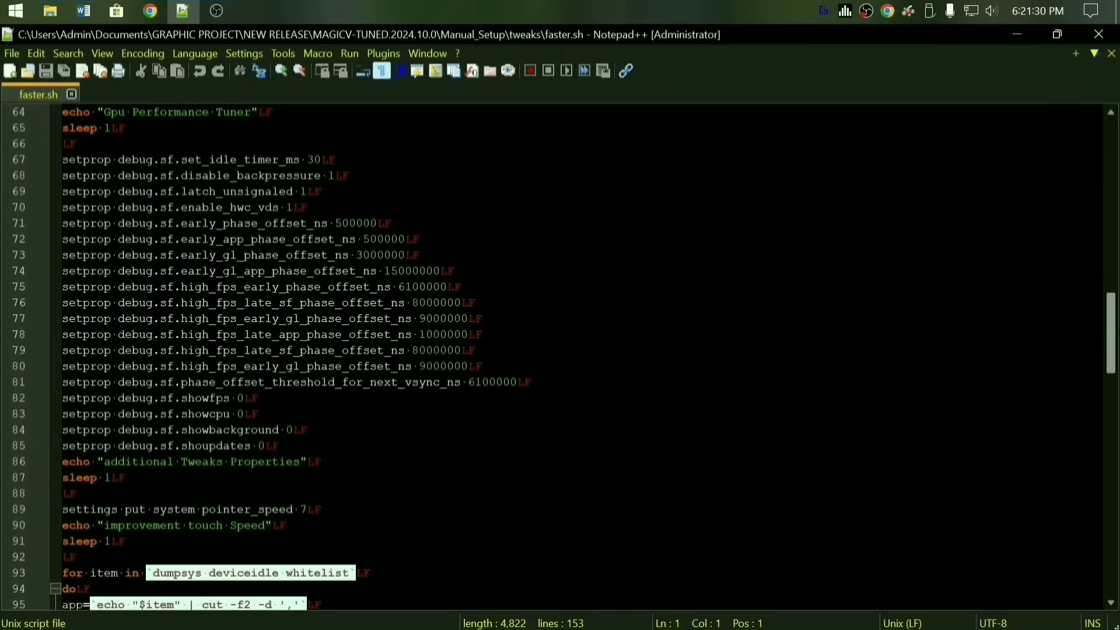
scroll(560, 359, "down", 5)
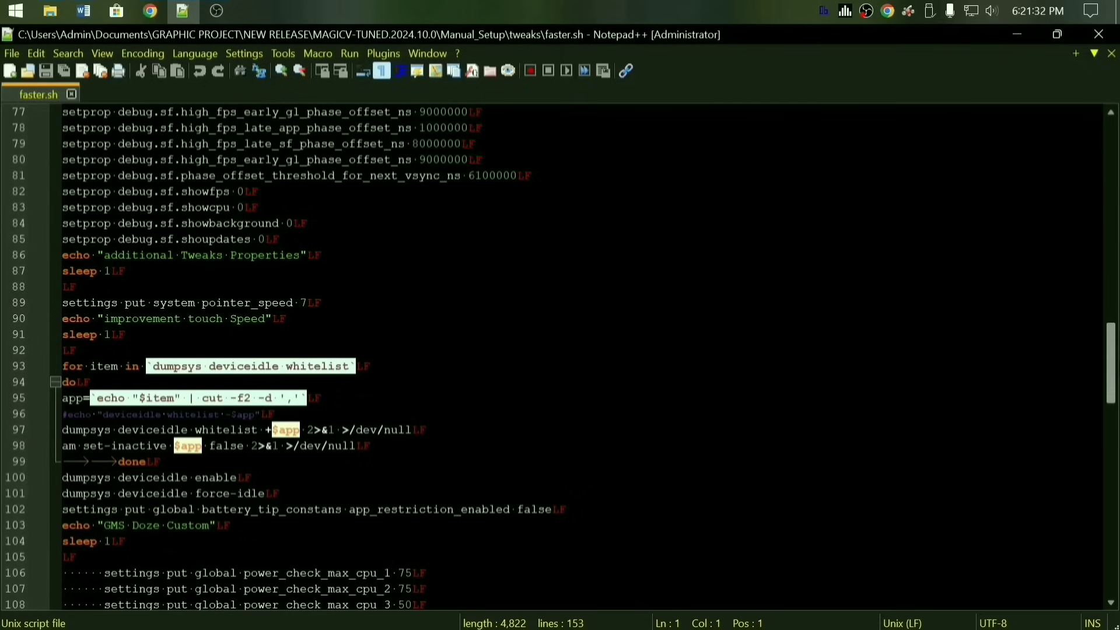
scroll(560, 359, "down", 5)
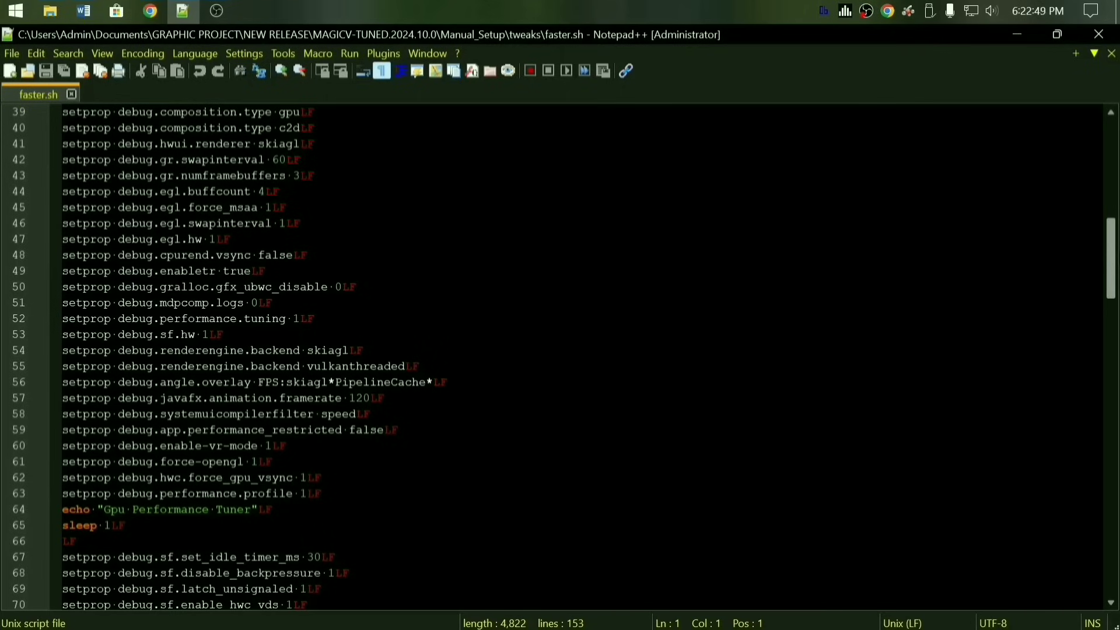
scroll(560, 359, "up", 4)
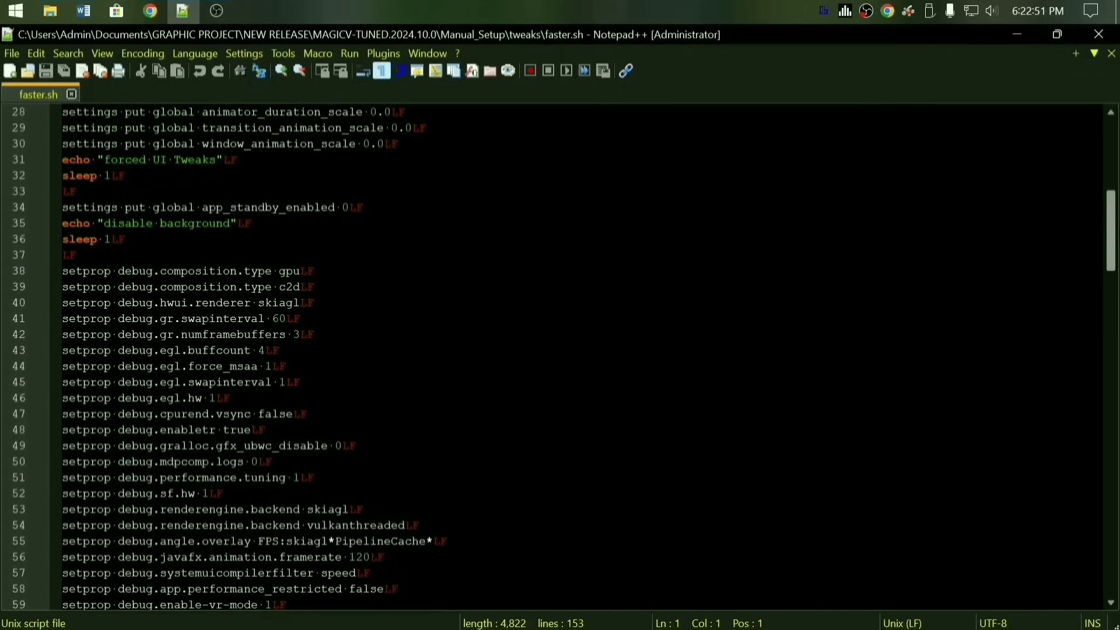
scroll(560, 358, "up", 1)
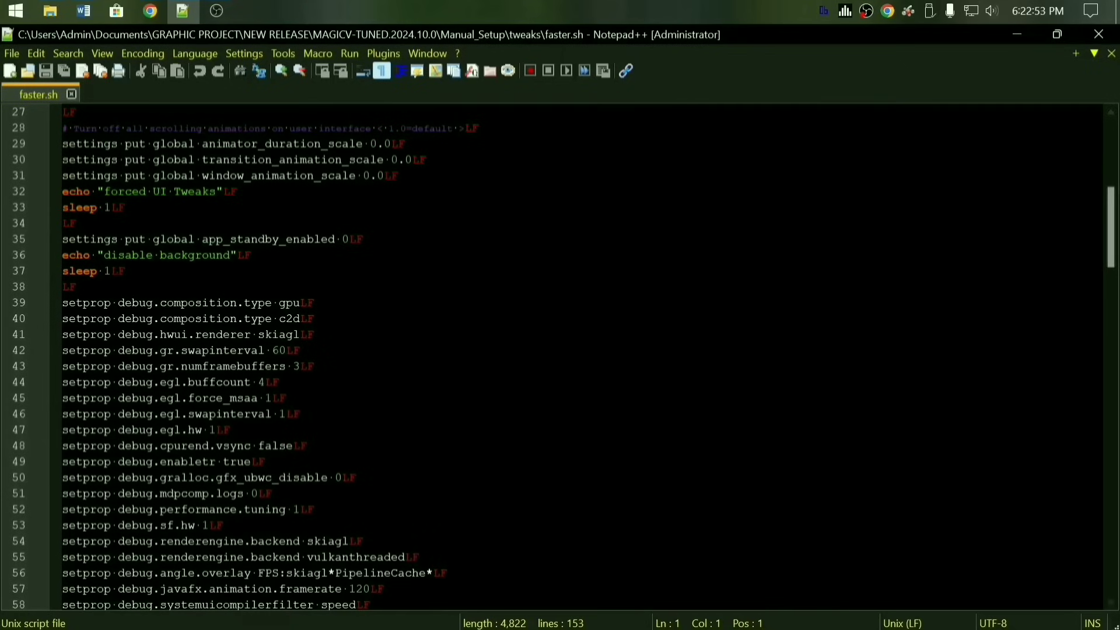